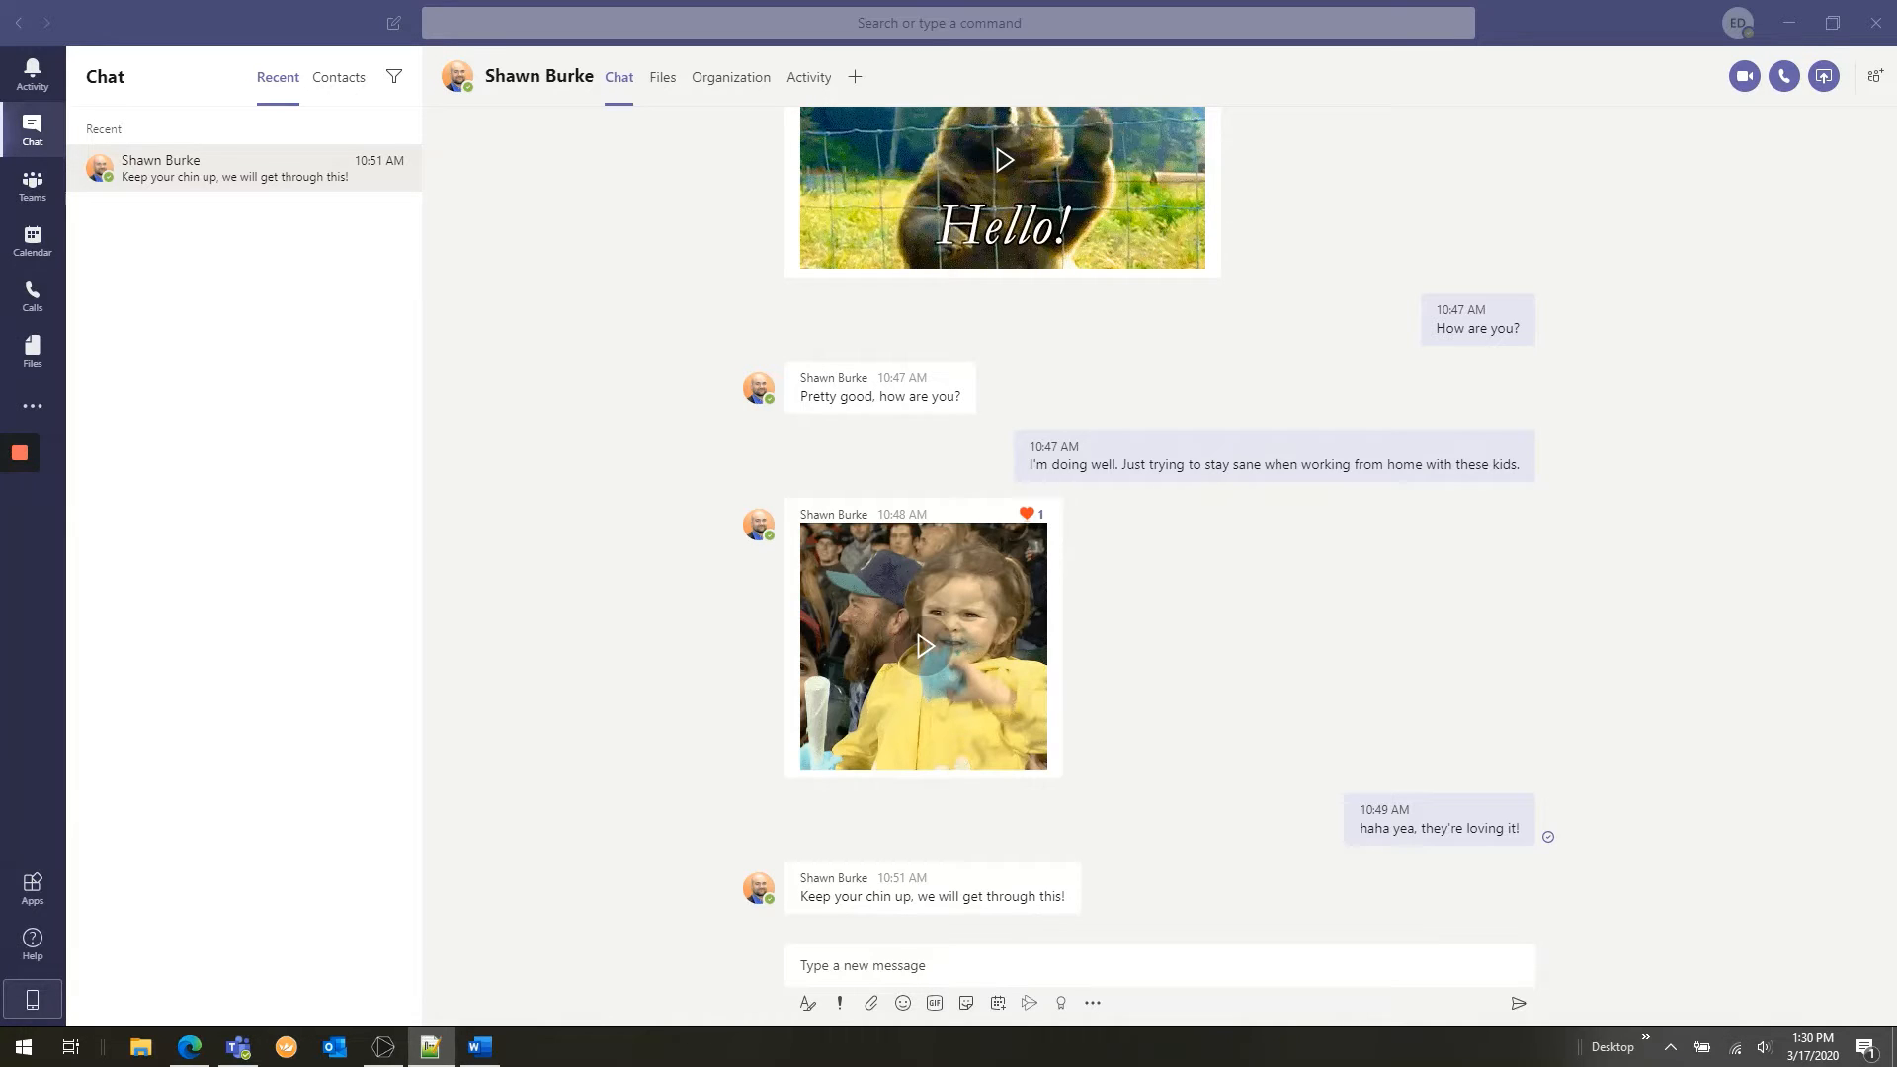
Review the start of the open chat from the "Hey" greeting and play the waving bear GIF.
left_click(1788, 551)
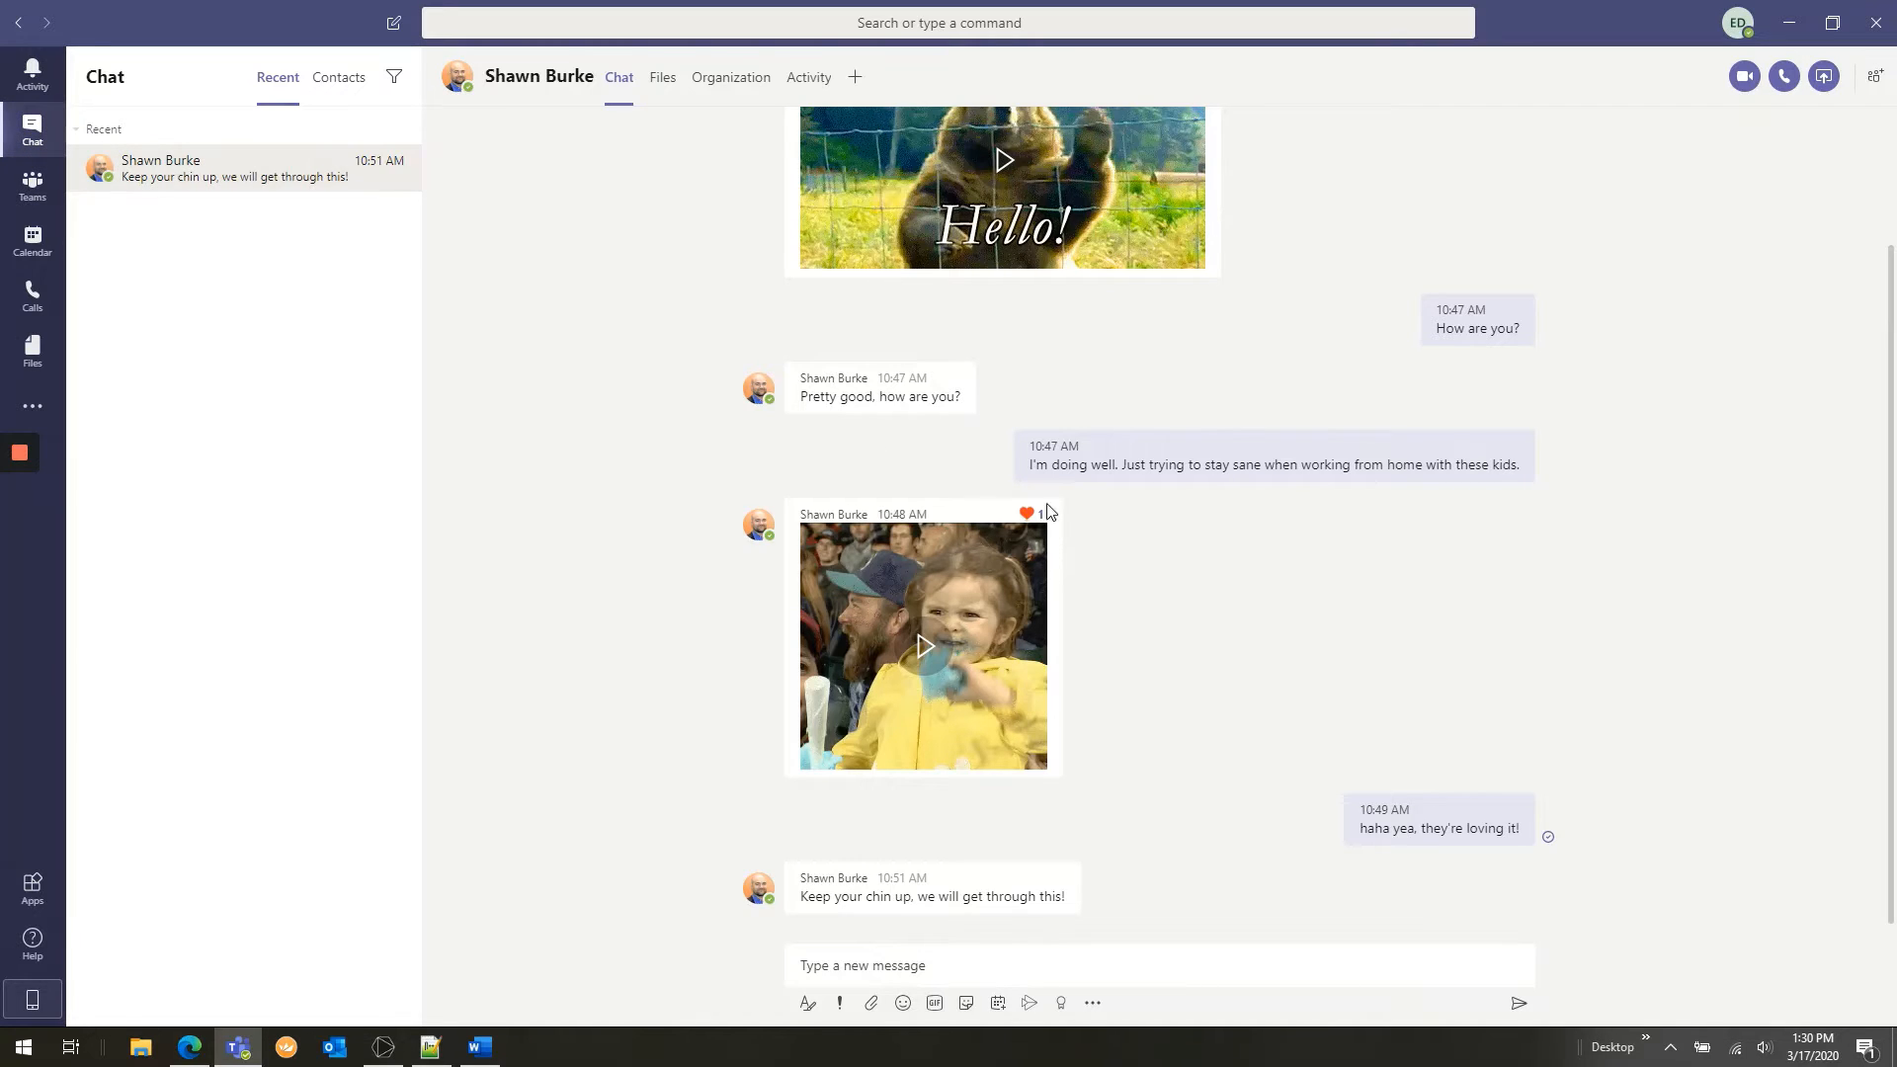
scroll(1319, 549, "up", 2)
mouse_move(1451, 163)
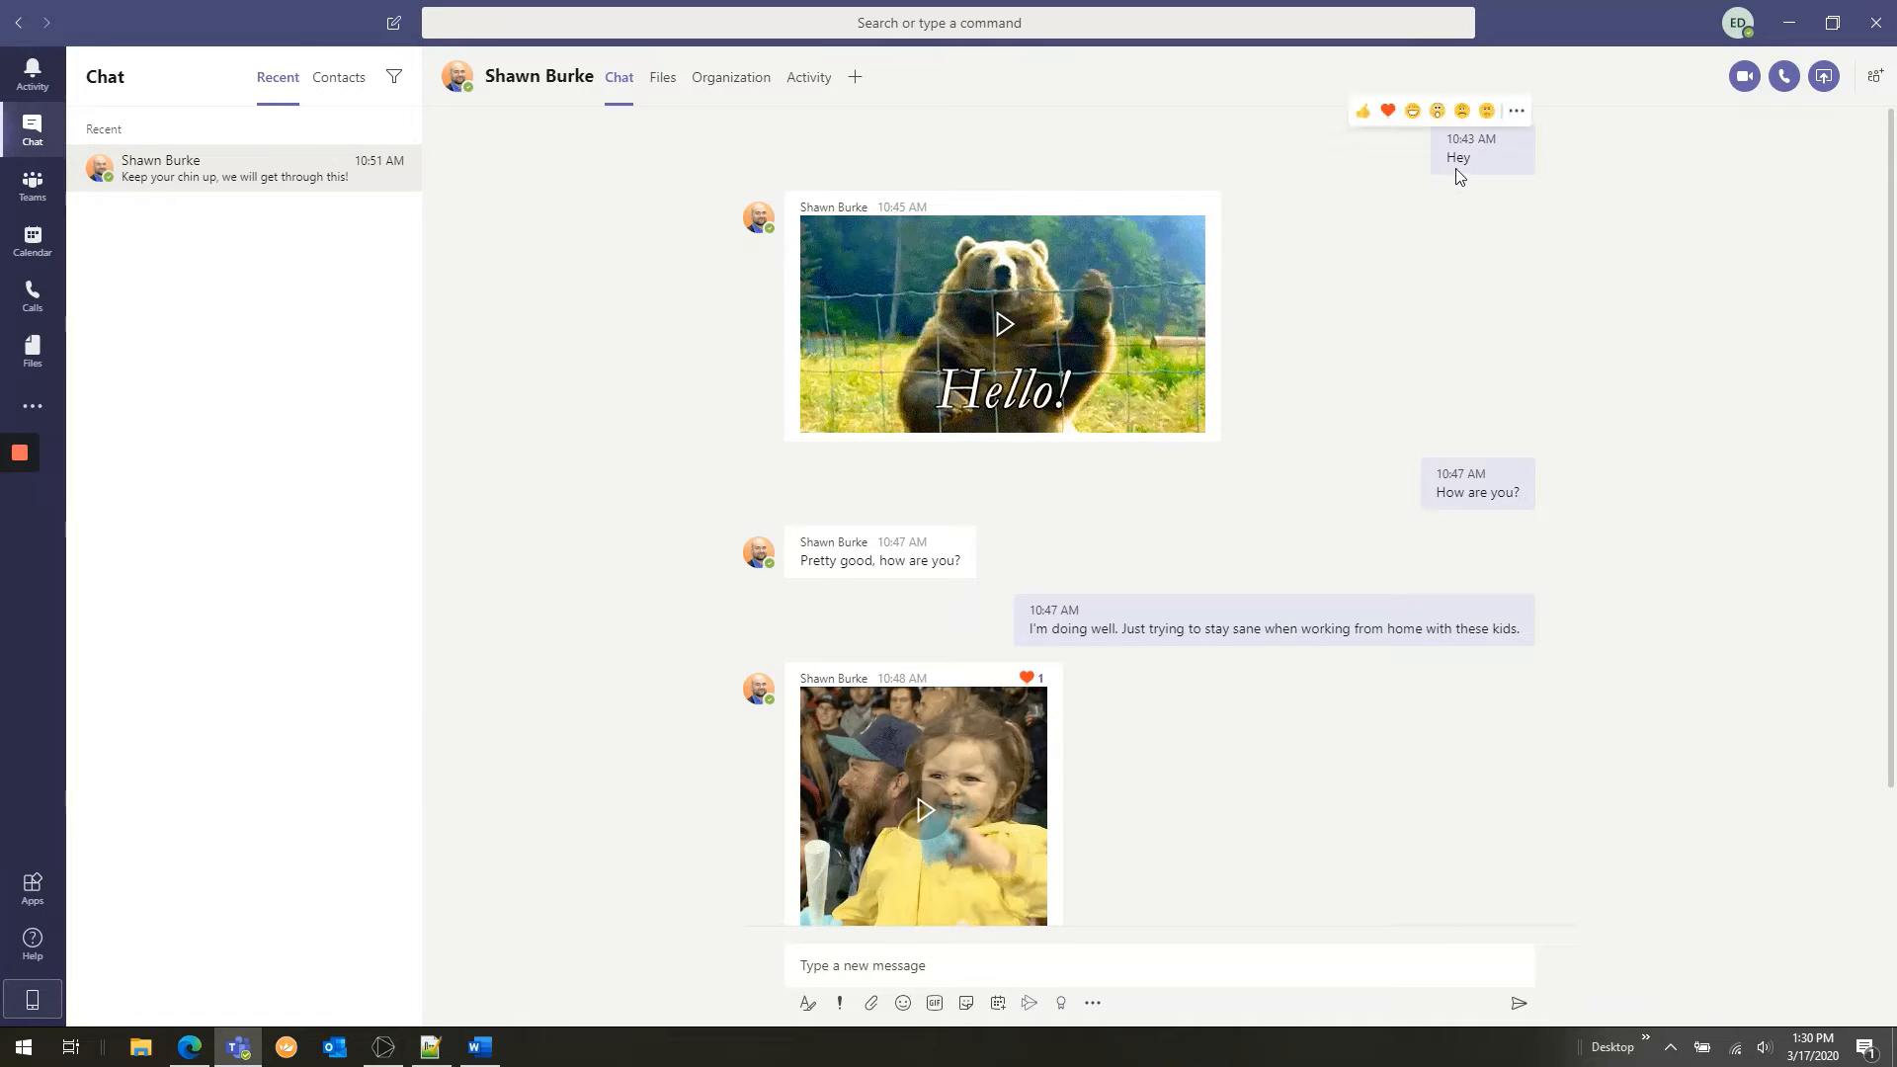
left_click_drag(1449, 154, 1482, 165)
mouse_move(1004, 326)
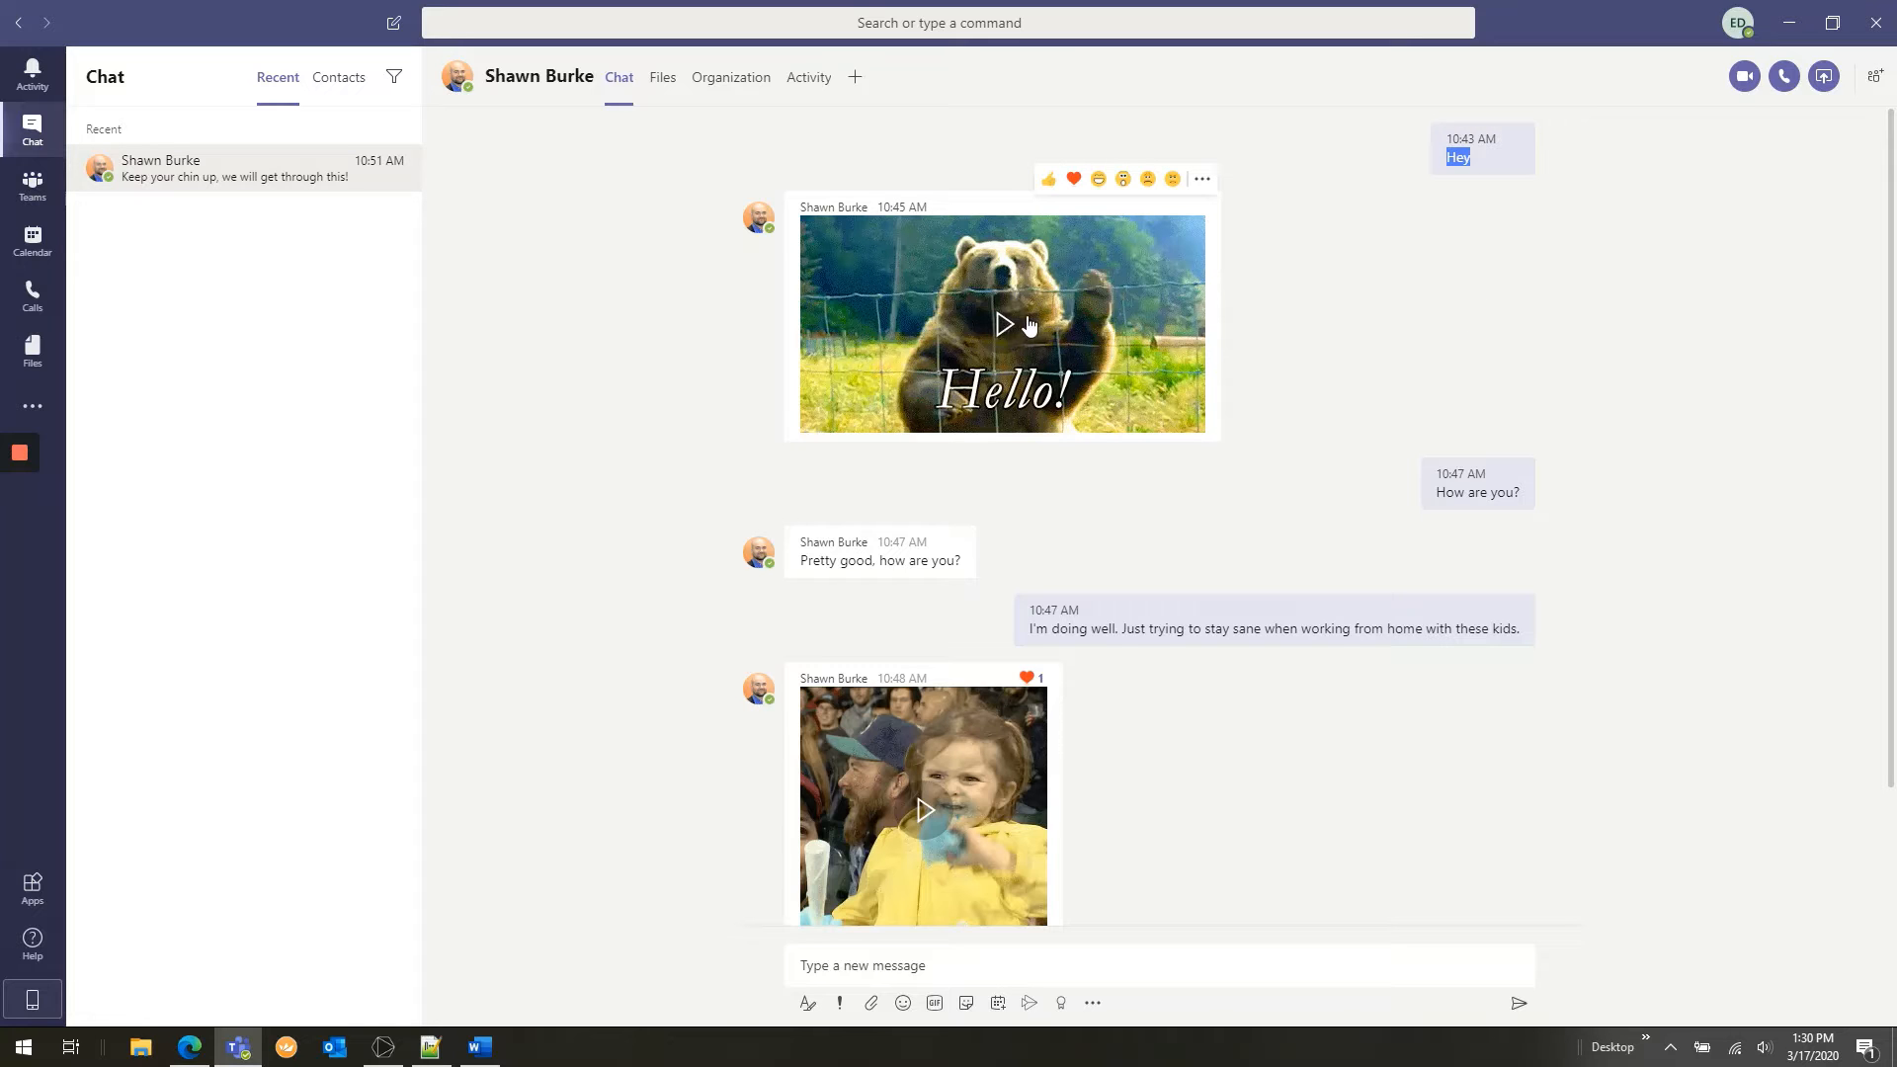
left_click(1007, 326)
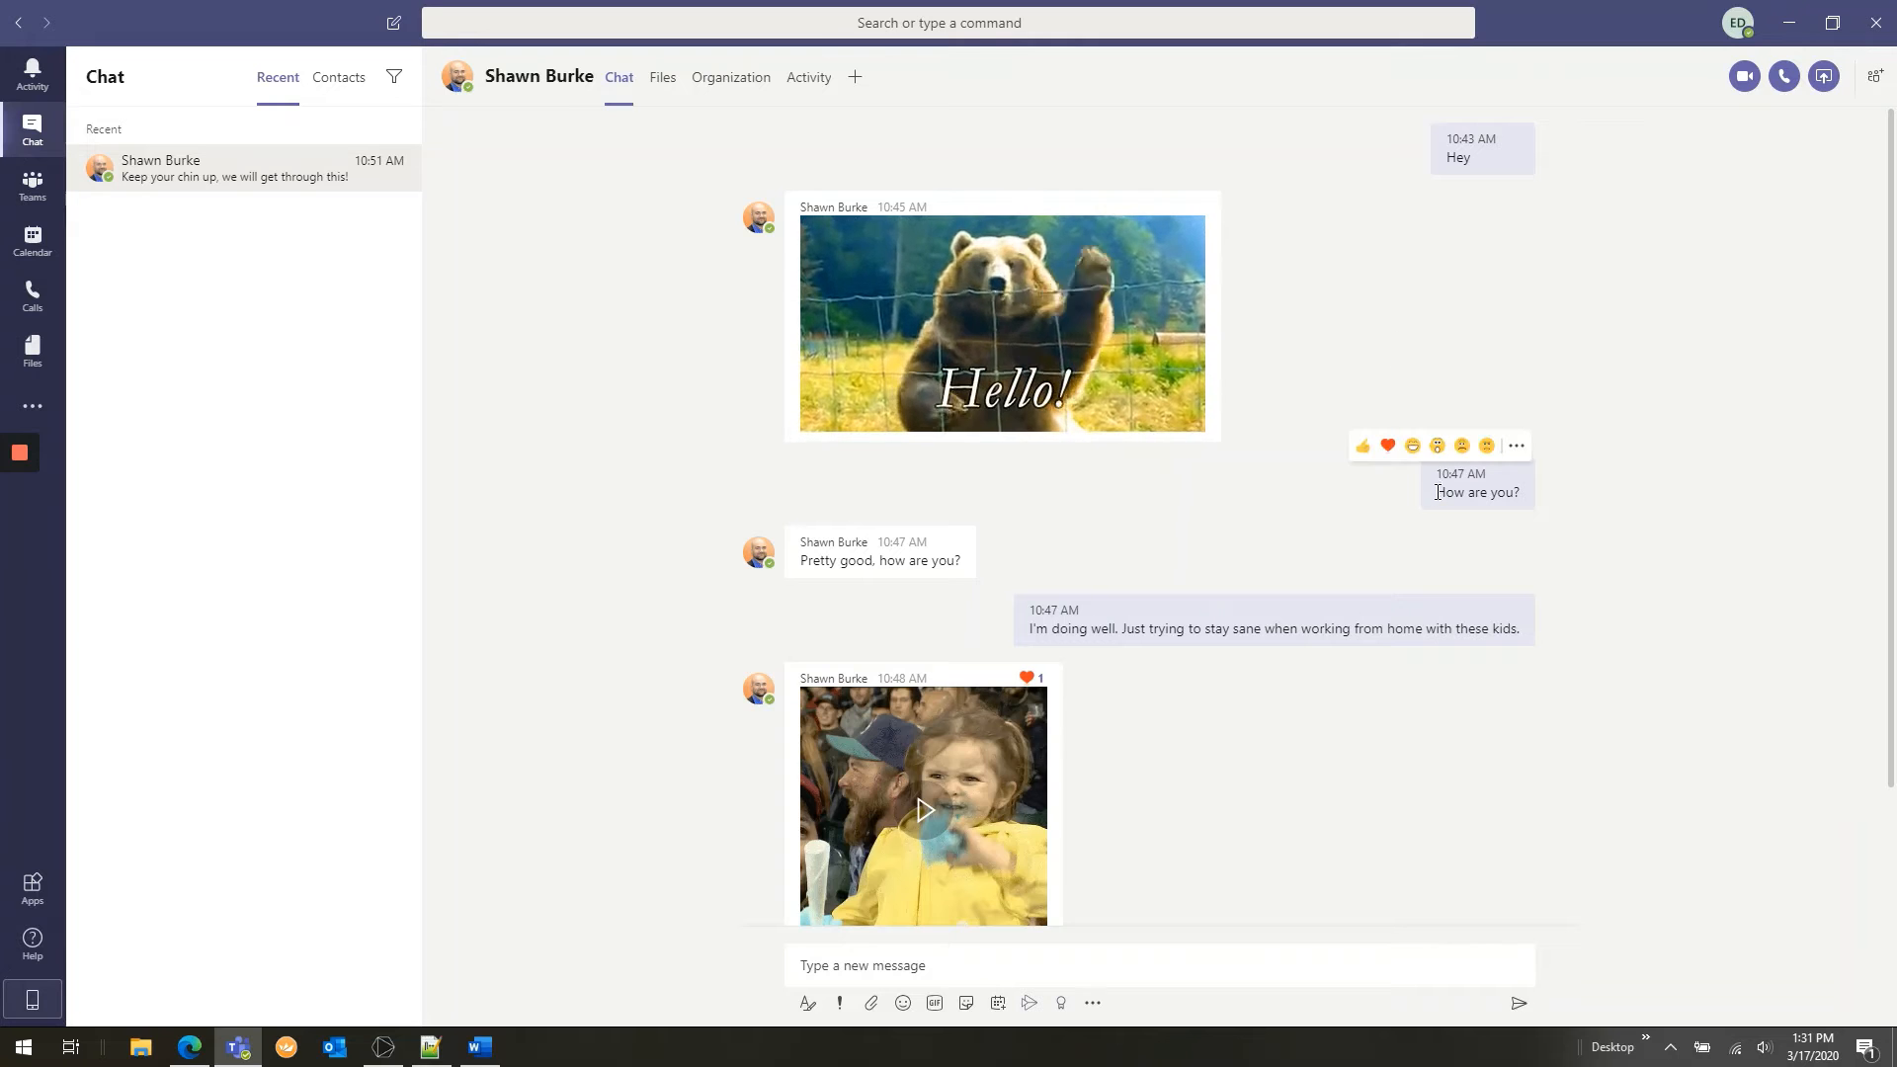
Read the messages that follow the bear GIF, from "How are you?" down to the latest reply.
left_click_drag(1438, 493, 1288, 504)
left_click_drag(847, 561, 895, 562)
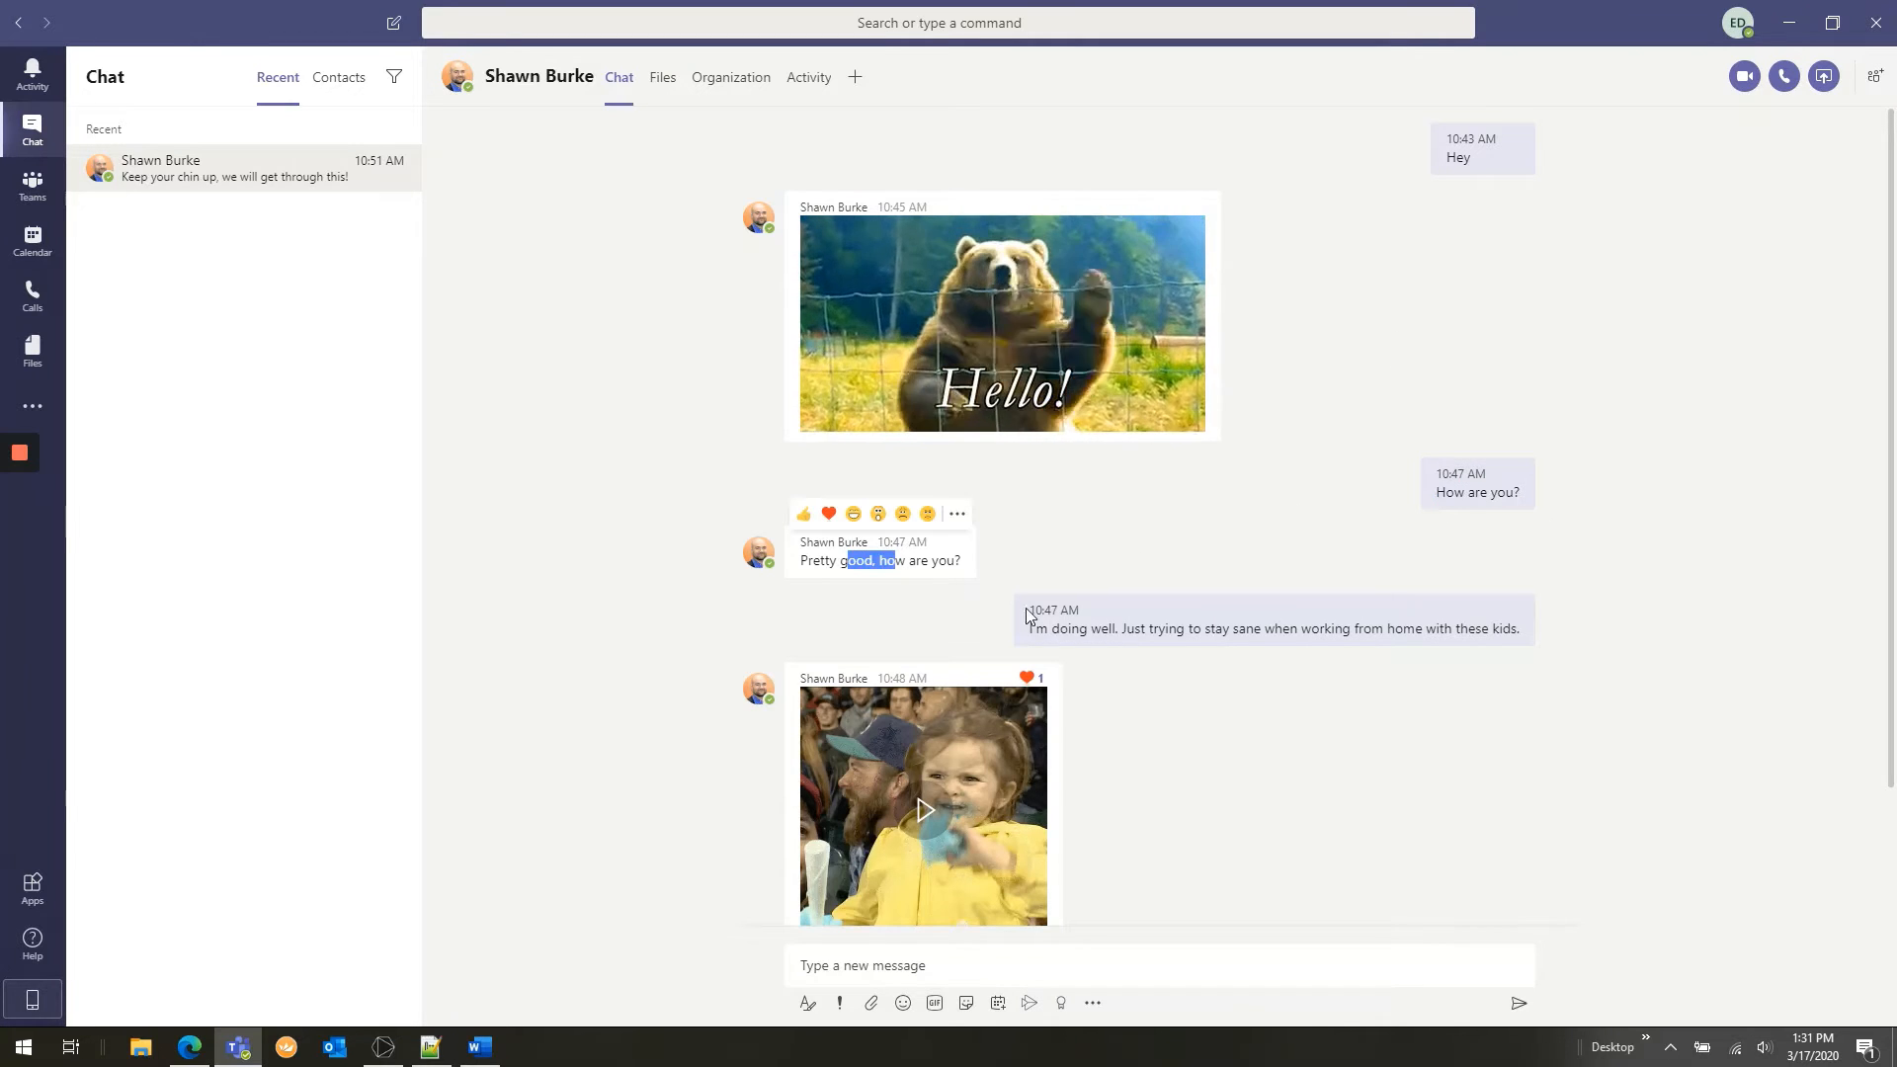
left_click_drag(1059, 633, 1321, 622)
left_click(1338, 612)
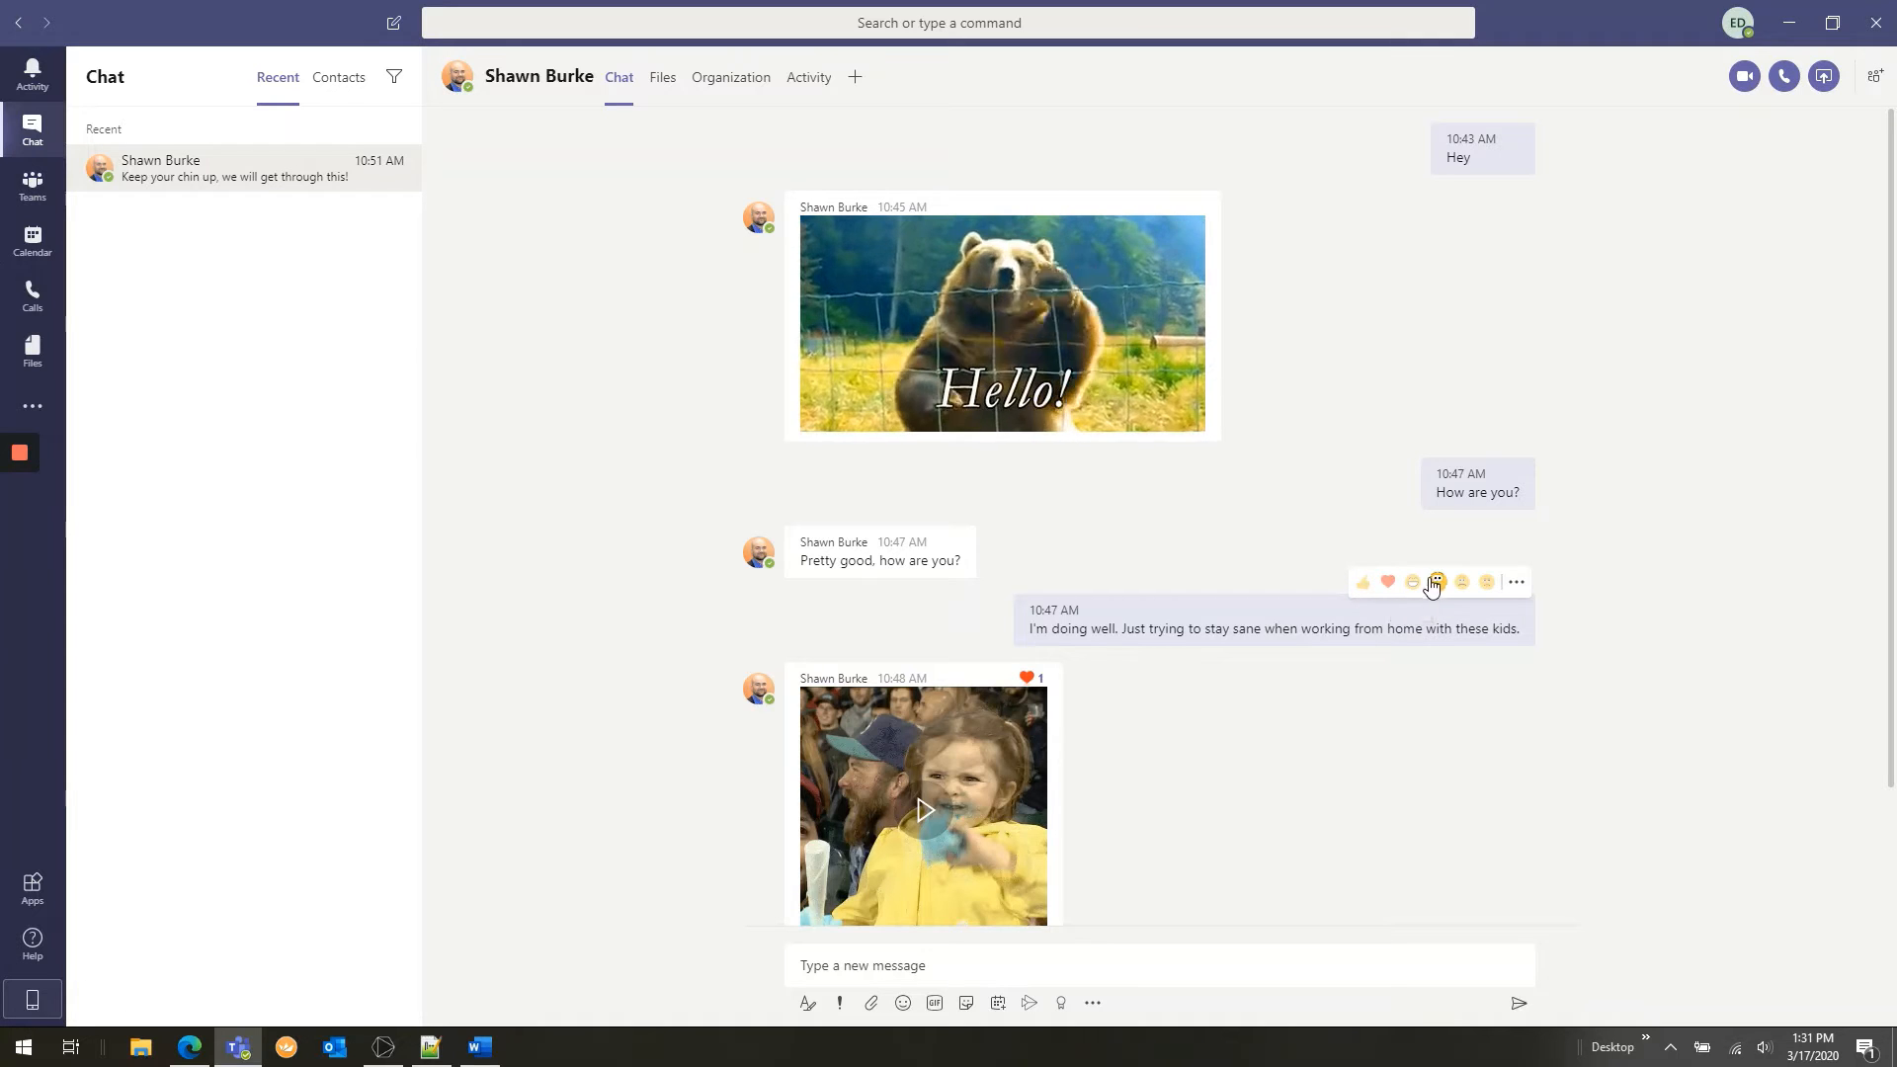
triple_click(1236, 624)
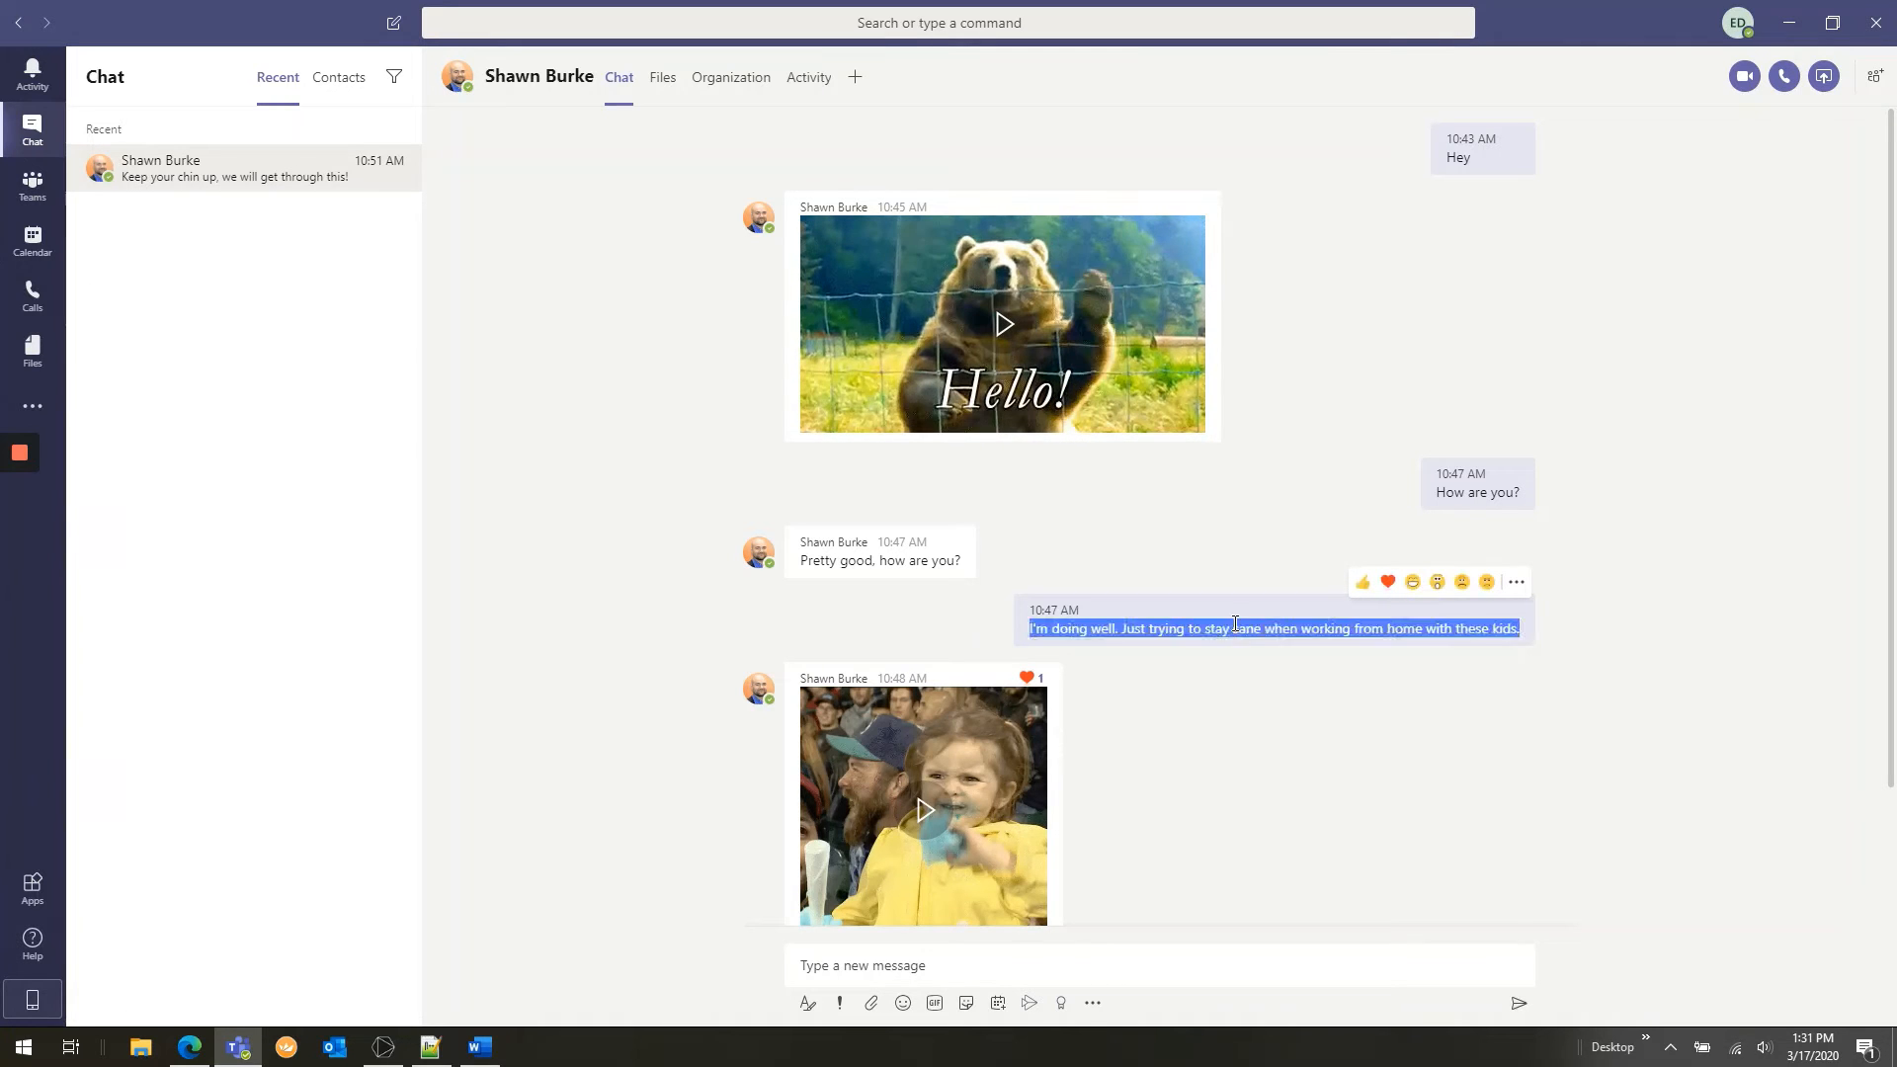
left_click(1211, 681)
scroll(1211, 681, "down", 2)
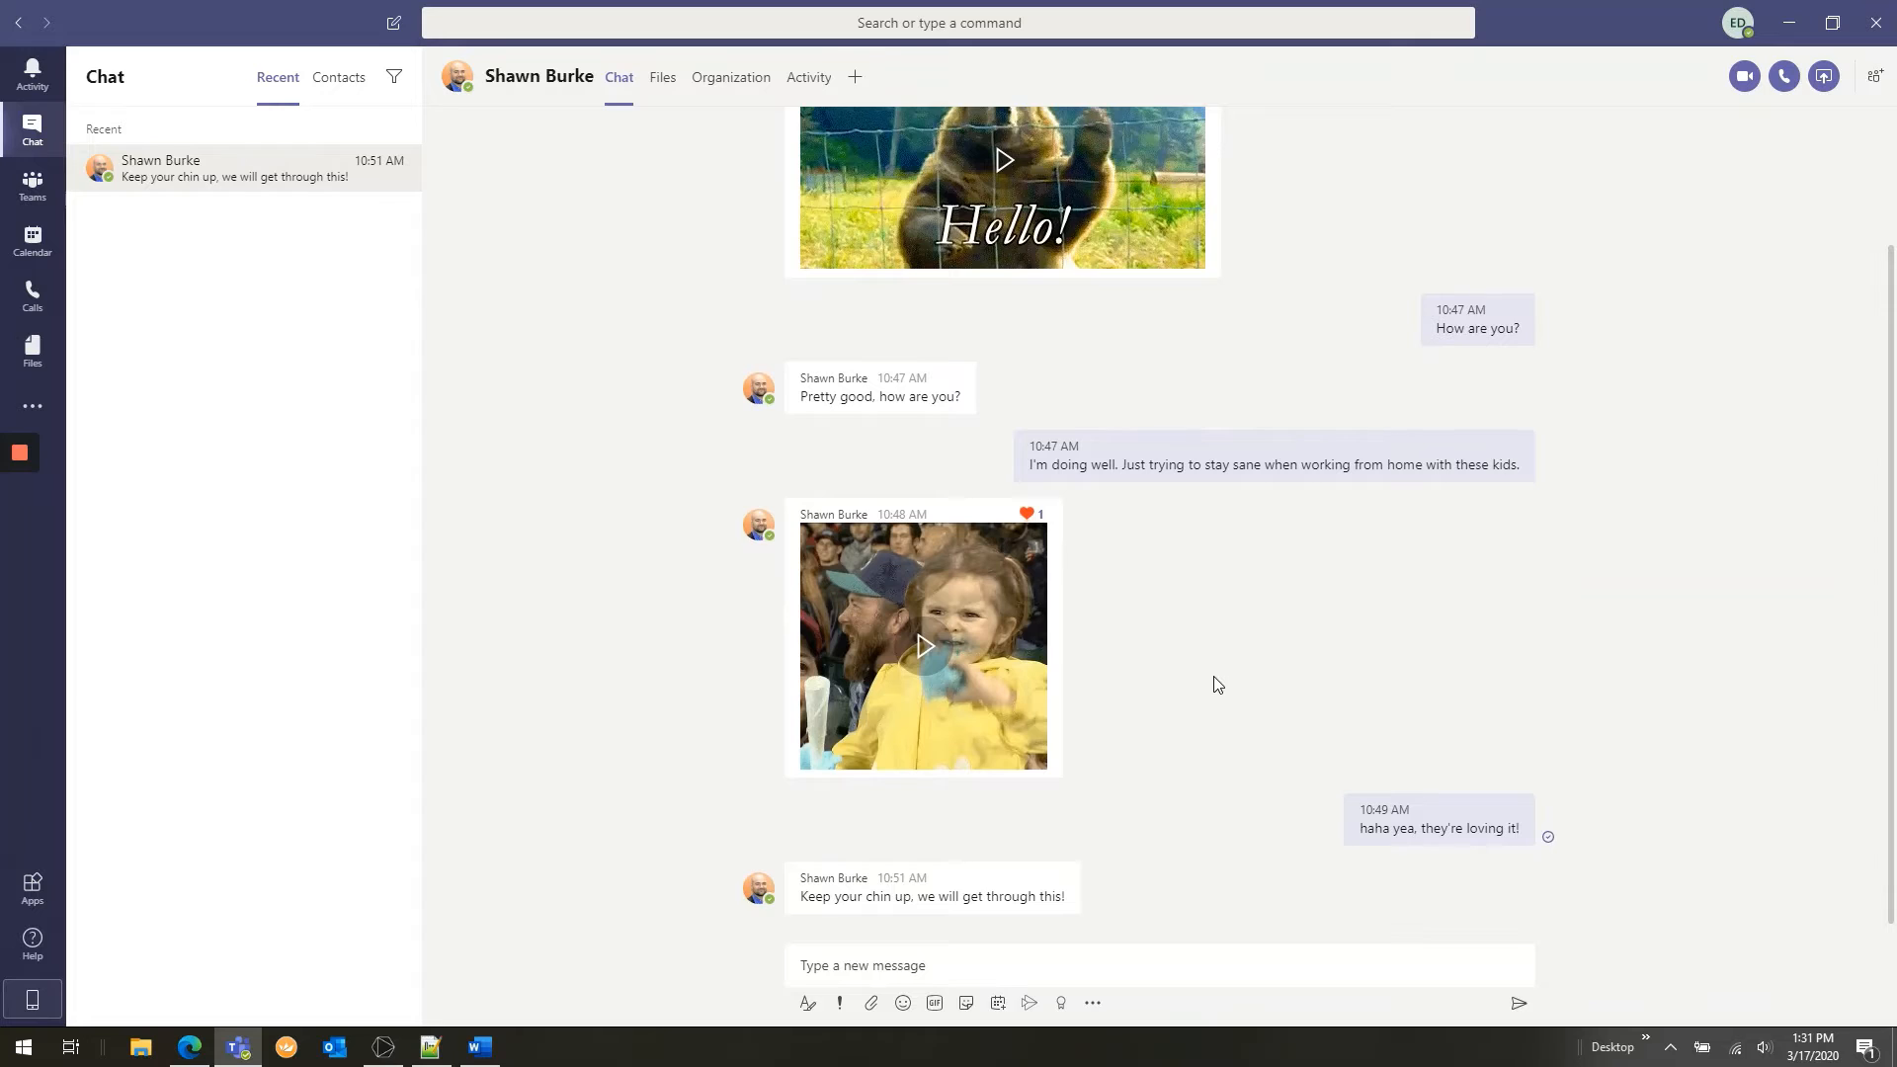
Draft the message "This is a message" in the open chat without sending it.
left_click(910, 953)
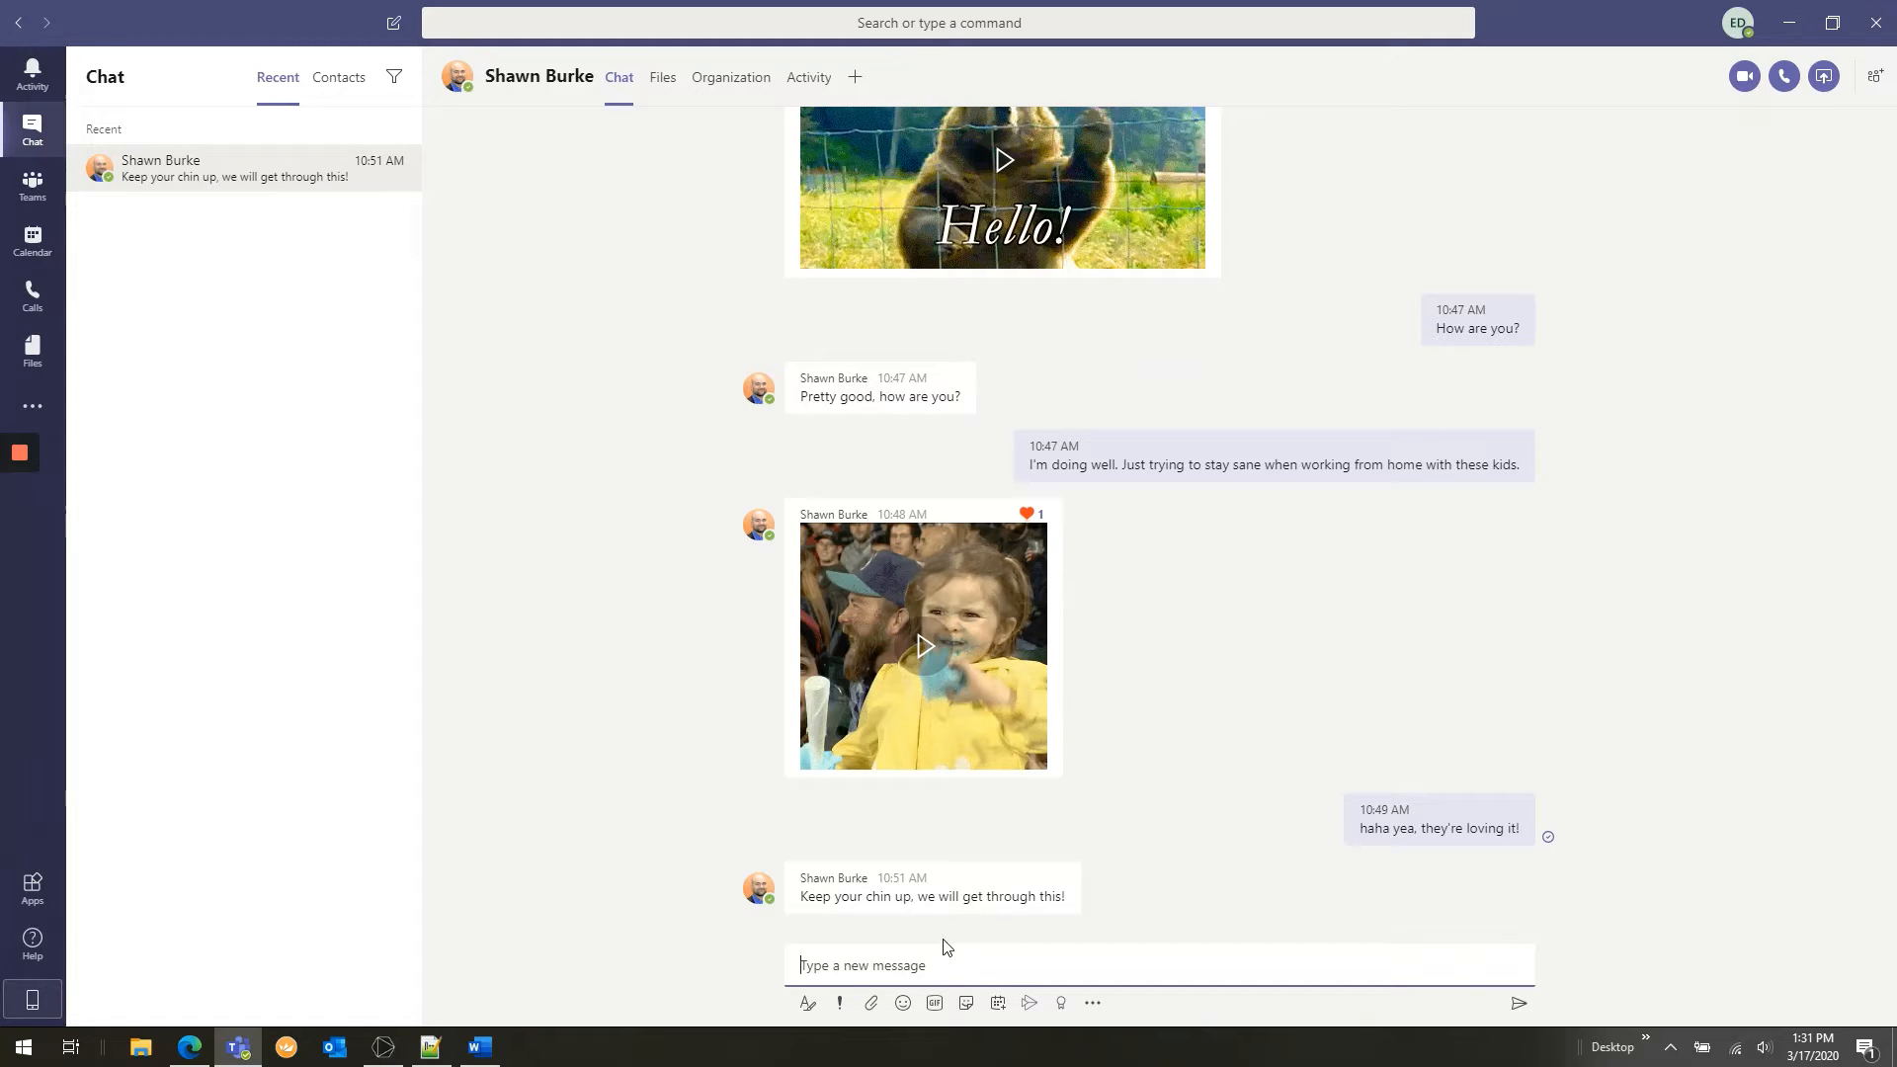
type("skvdbnfvsk")
key("ctrl+a")
key("BackSpace")
type("This is a message")
Browse the GIF picker without choosing a GIF, and clear the unsent draft.
left_click(934, 1003)
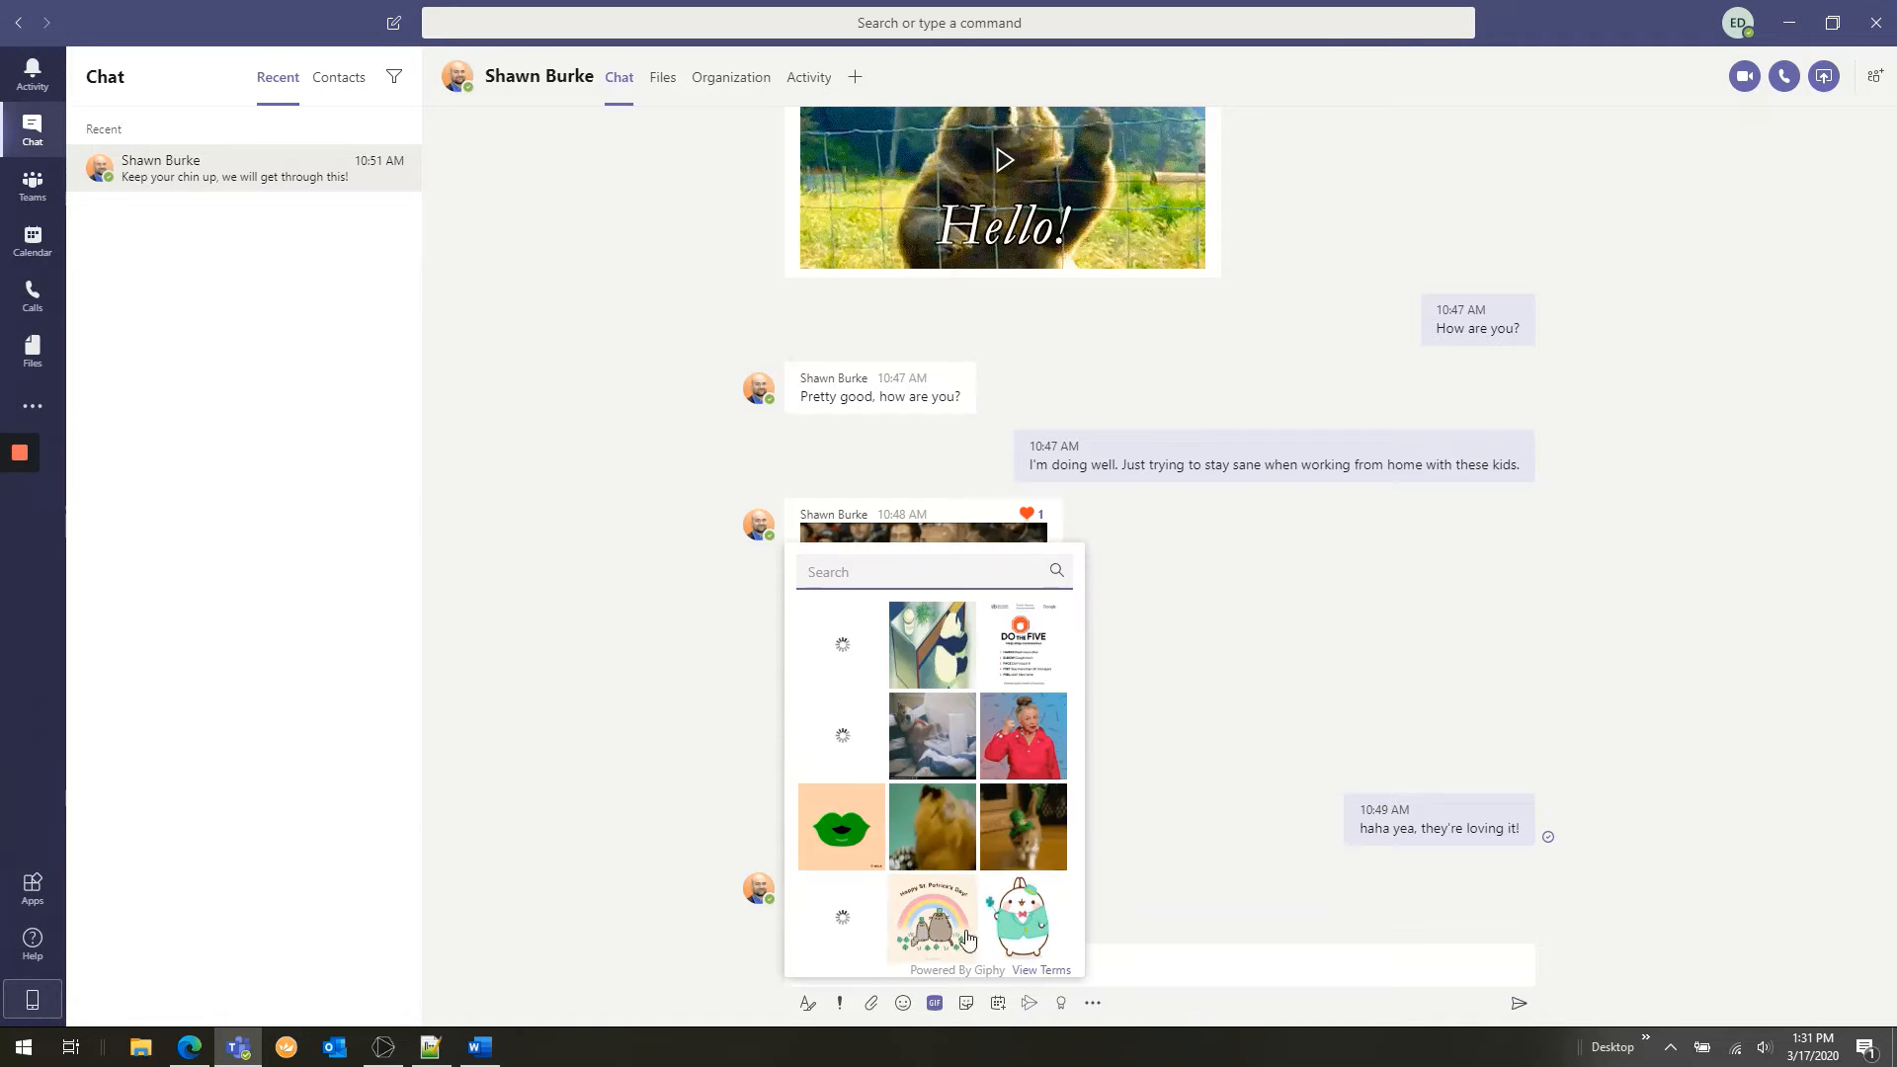
left_click(934, 1003)
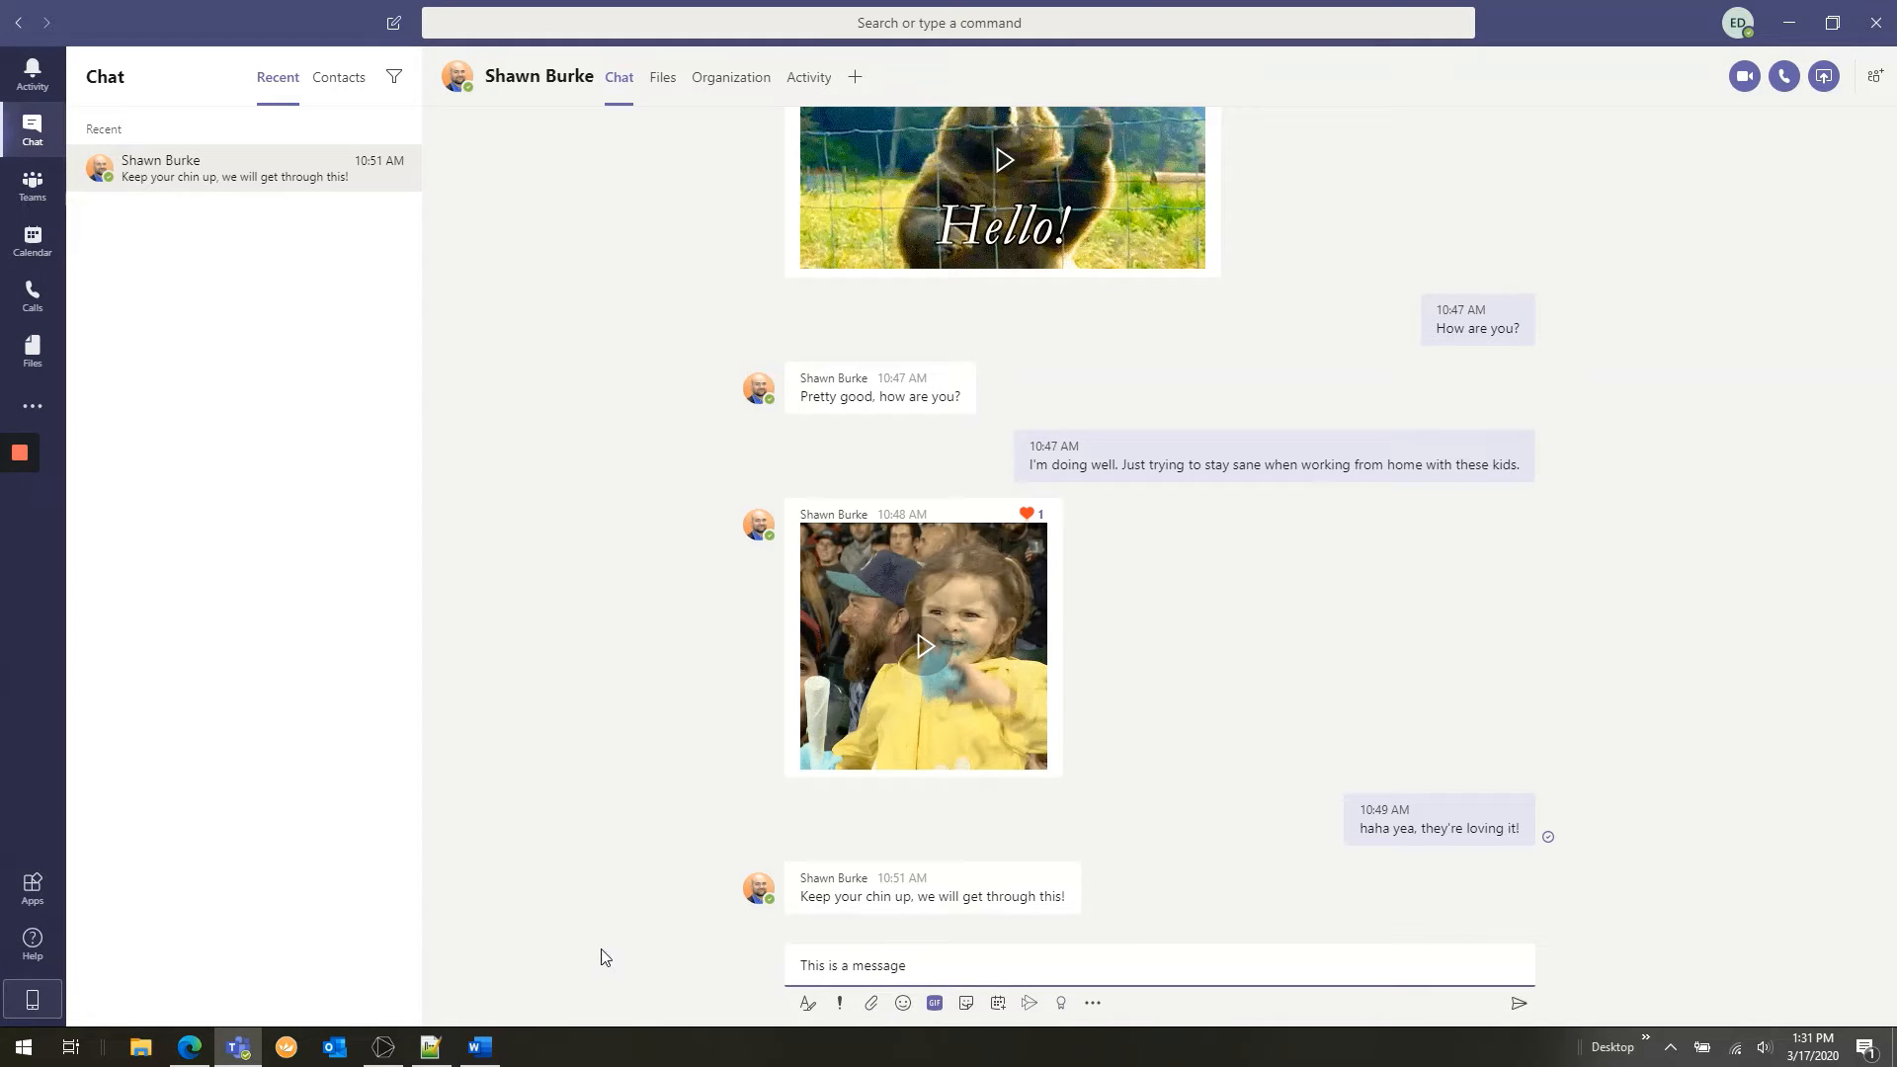
triple_click(966, 964)
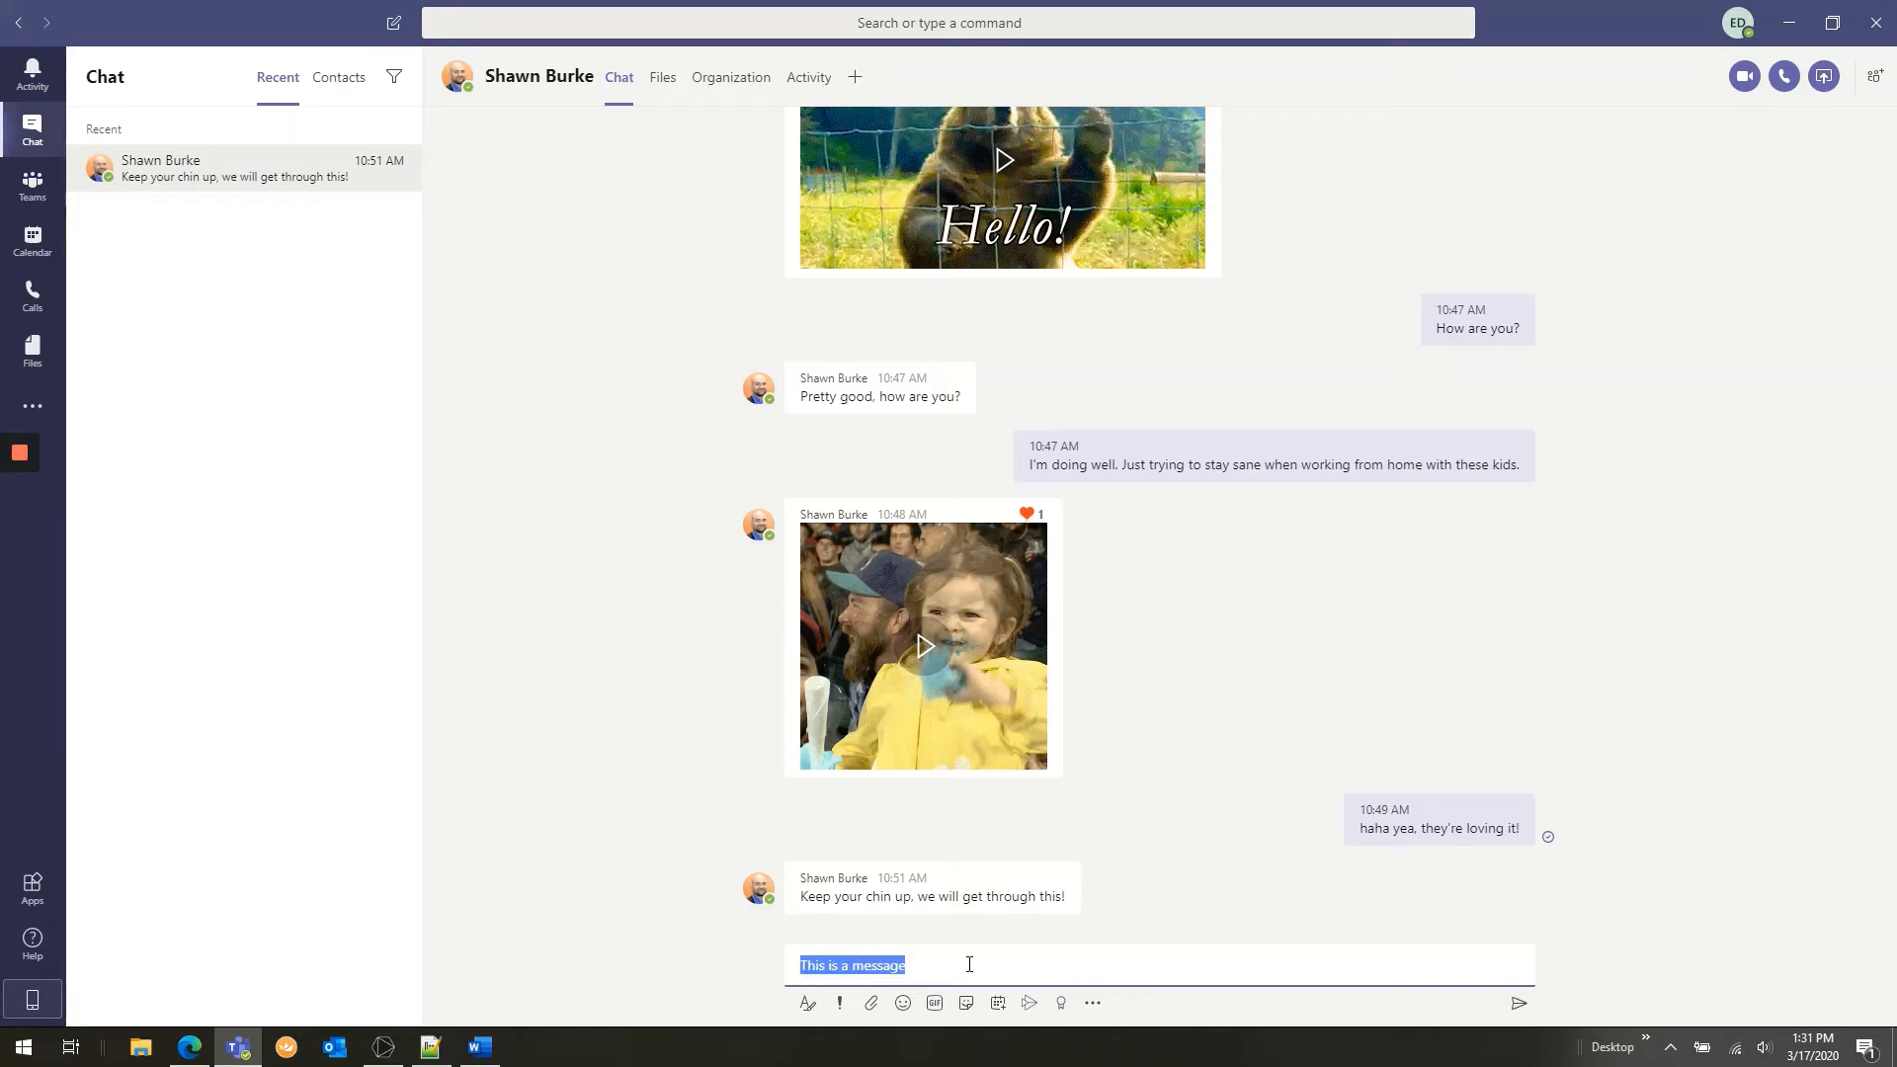
mouse_move(840, 873)
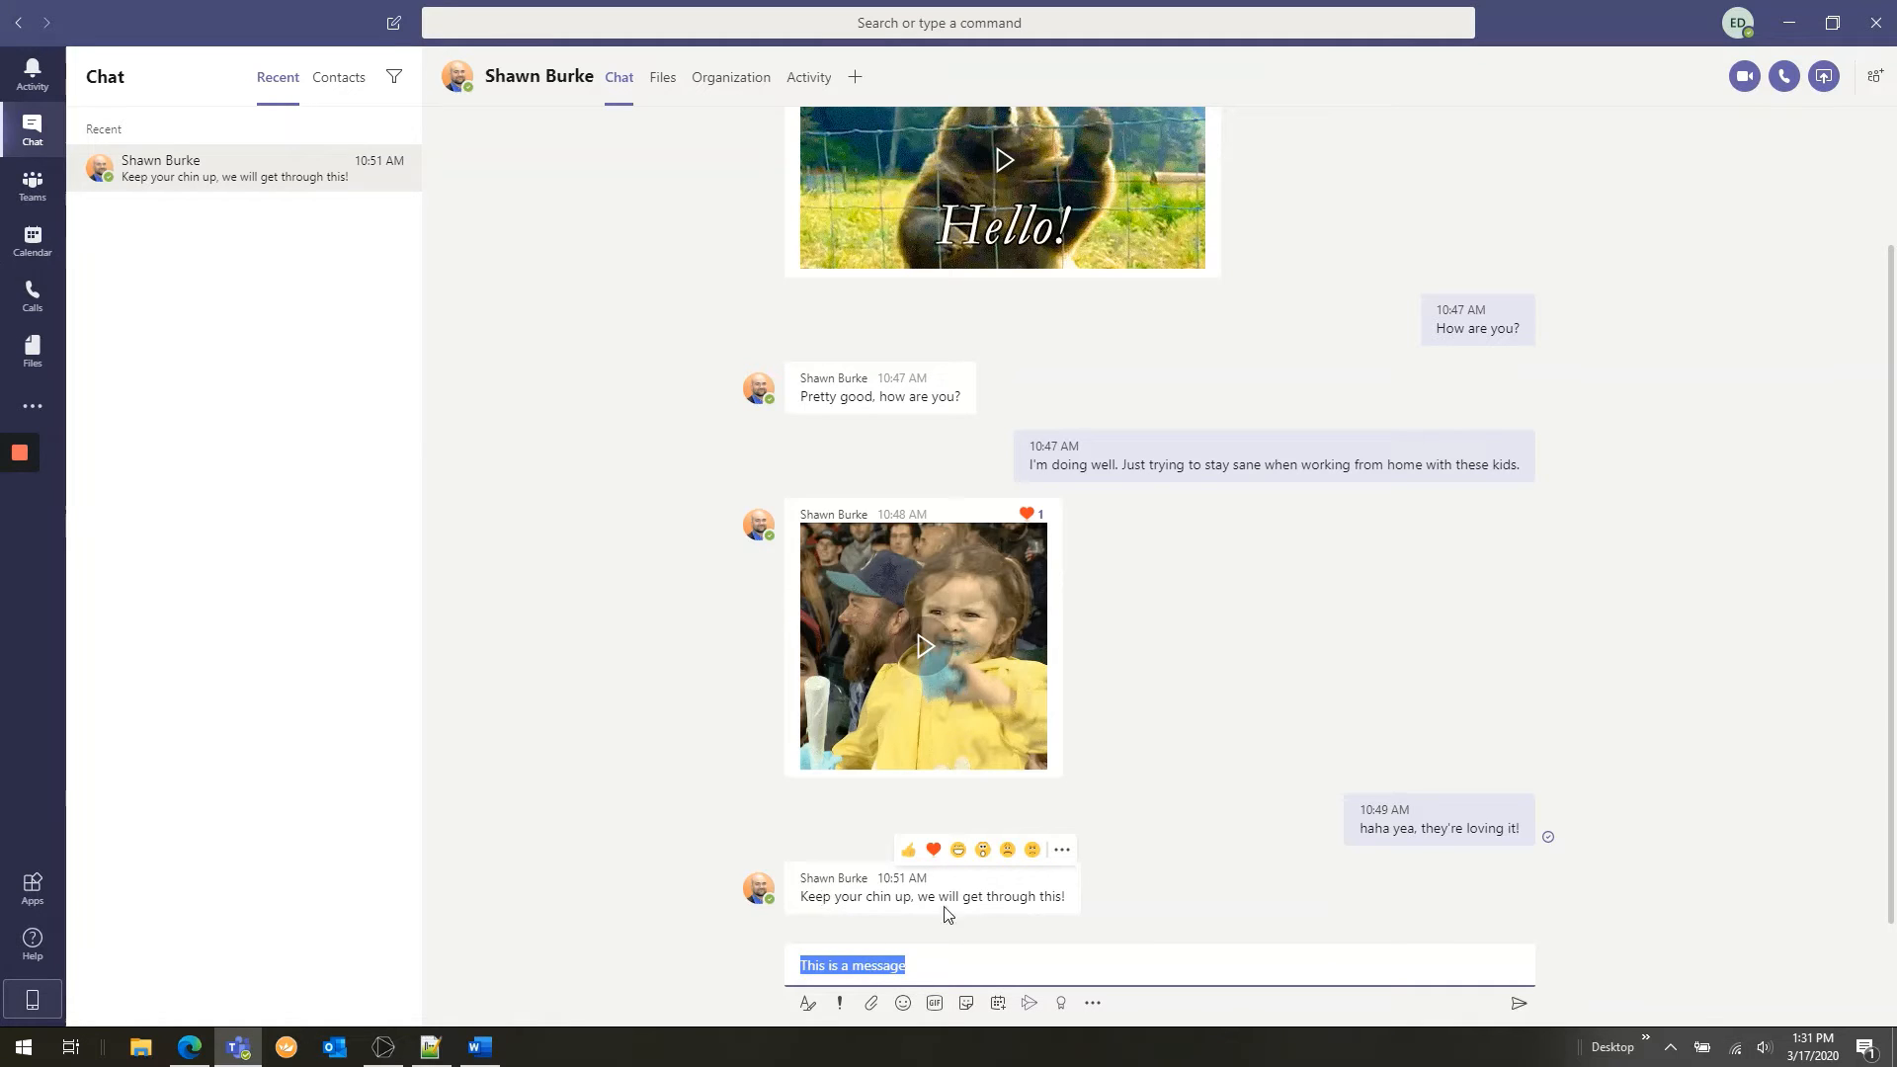
key("BackSpace")
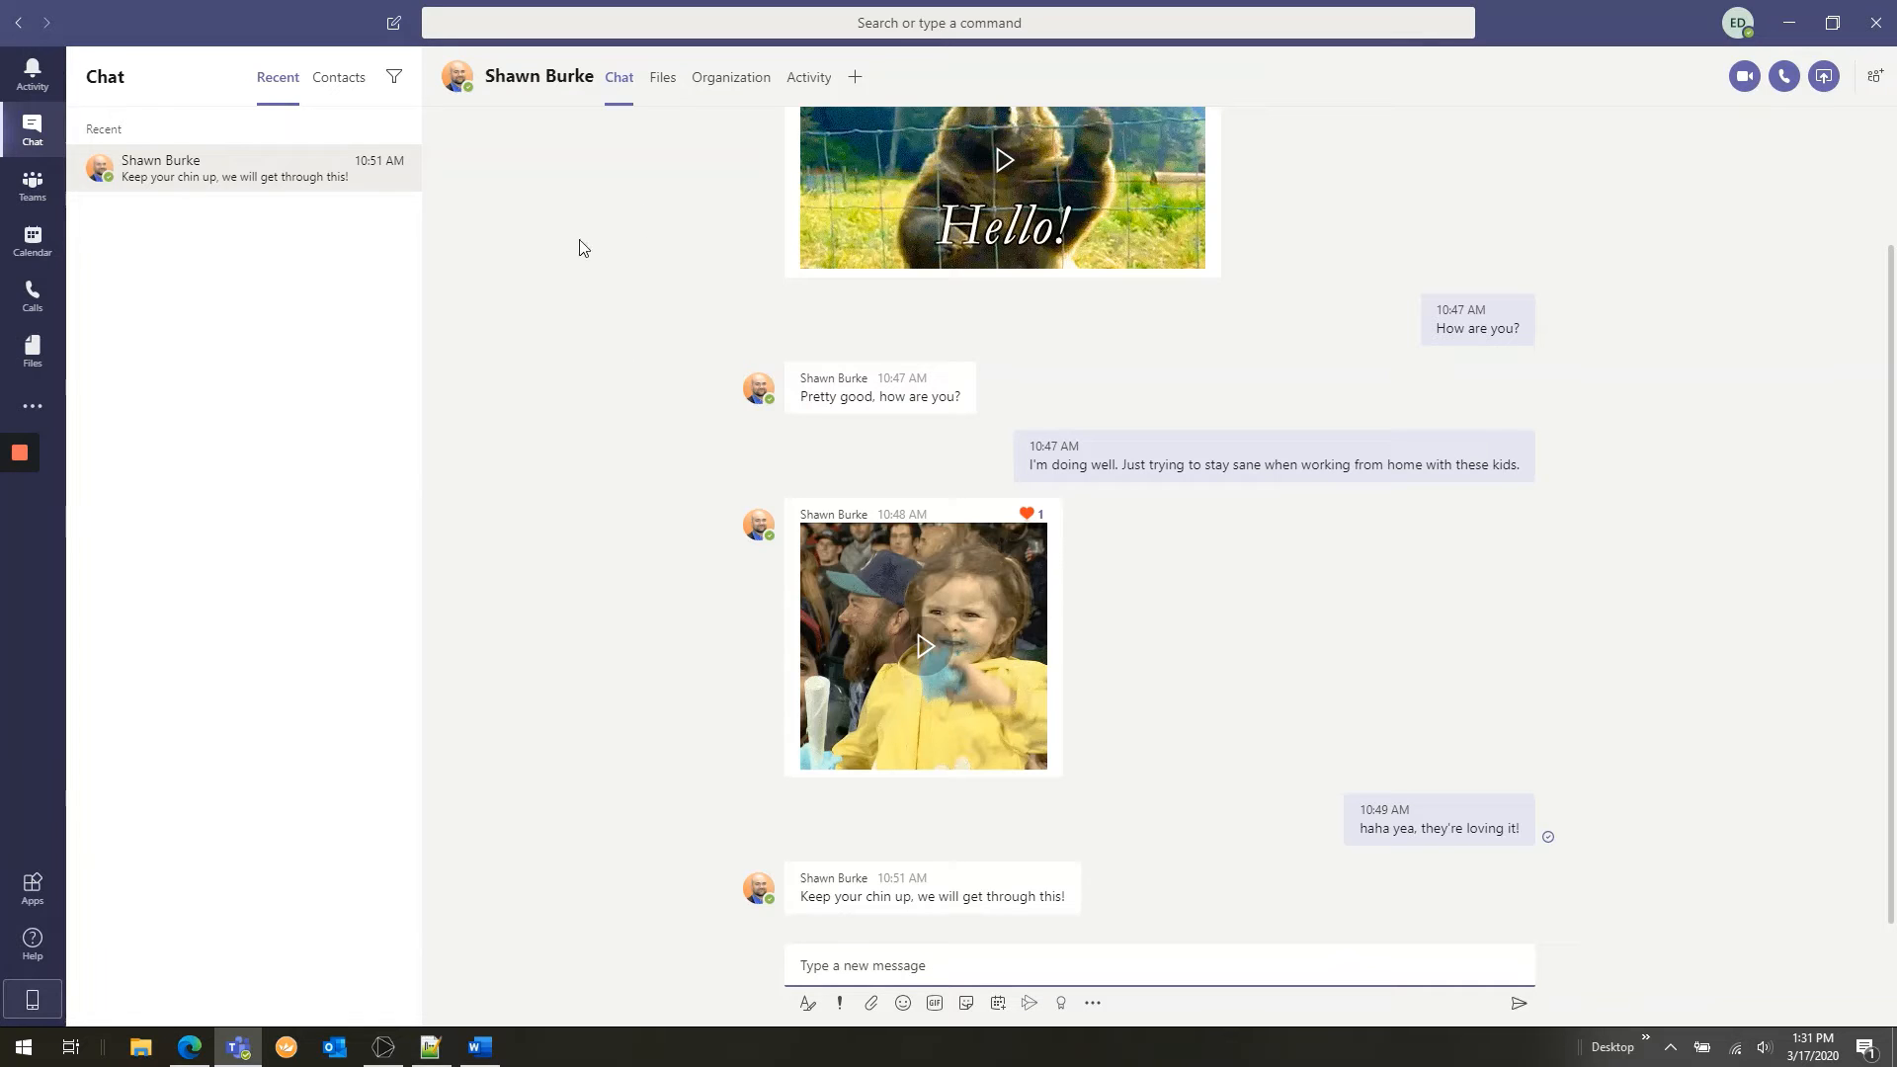
Start a new chat with the colleague listed as Implementation Manager and send the message "Hey".
left_click(392, 30)
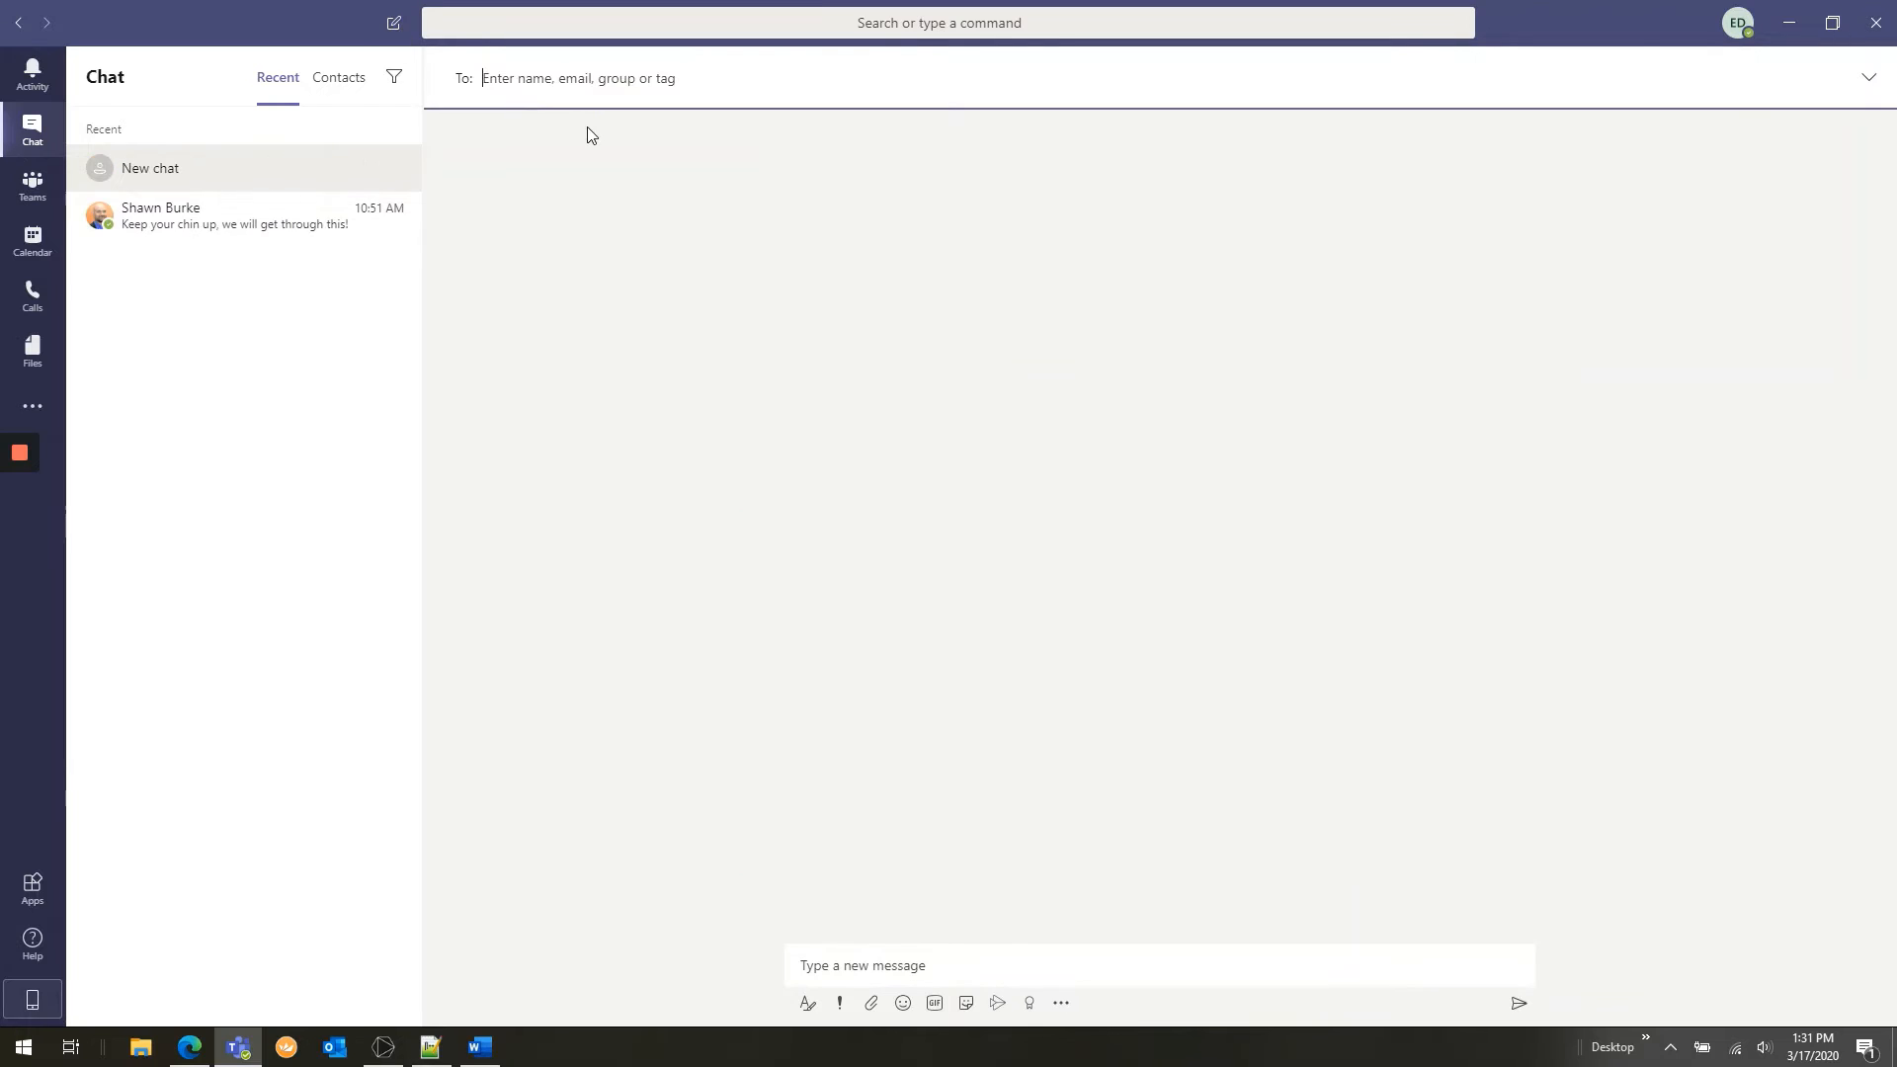
type("jay")
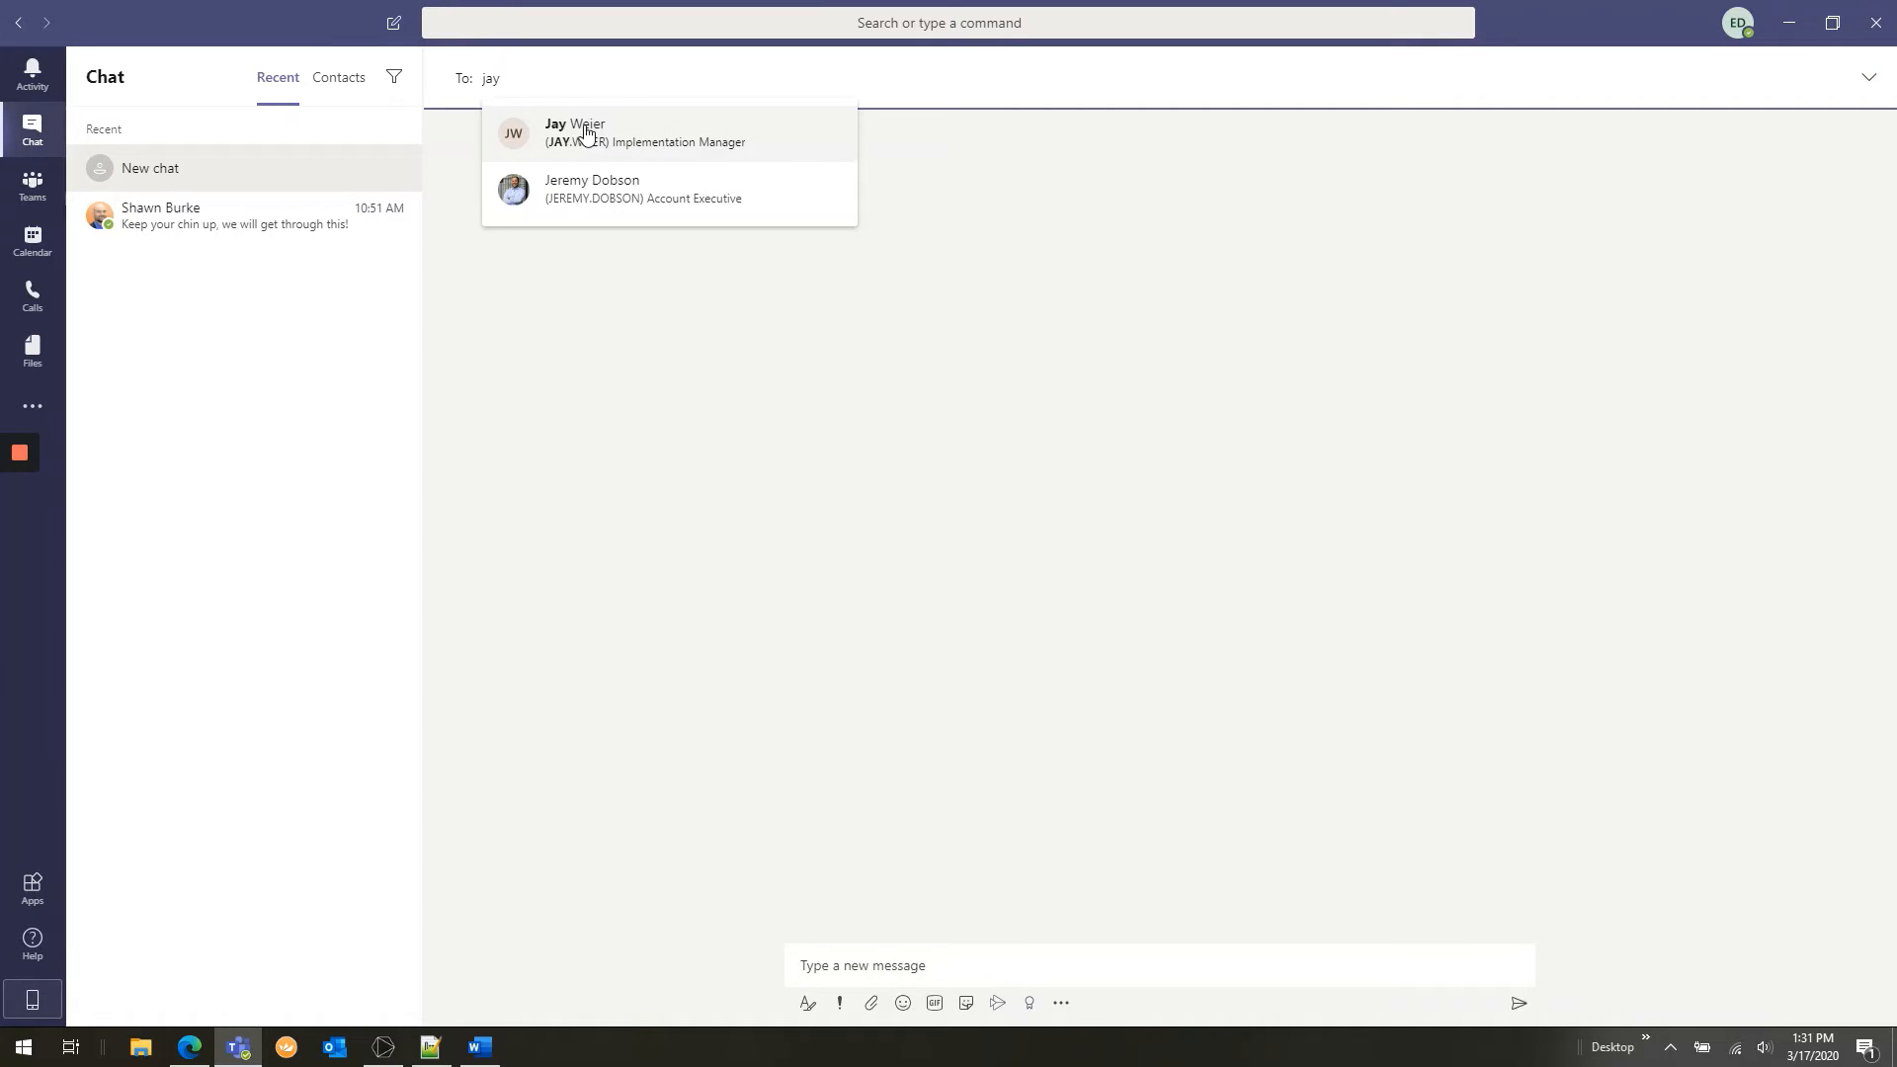
left_click(605, 139)
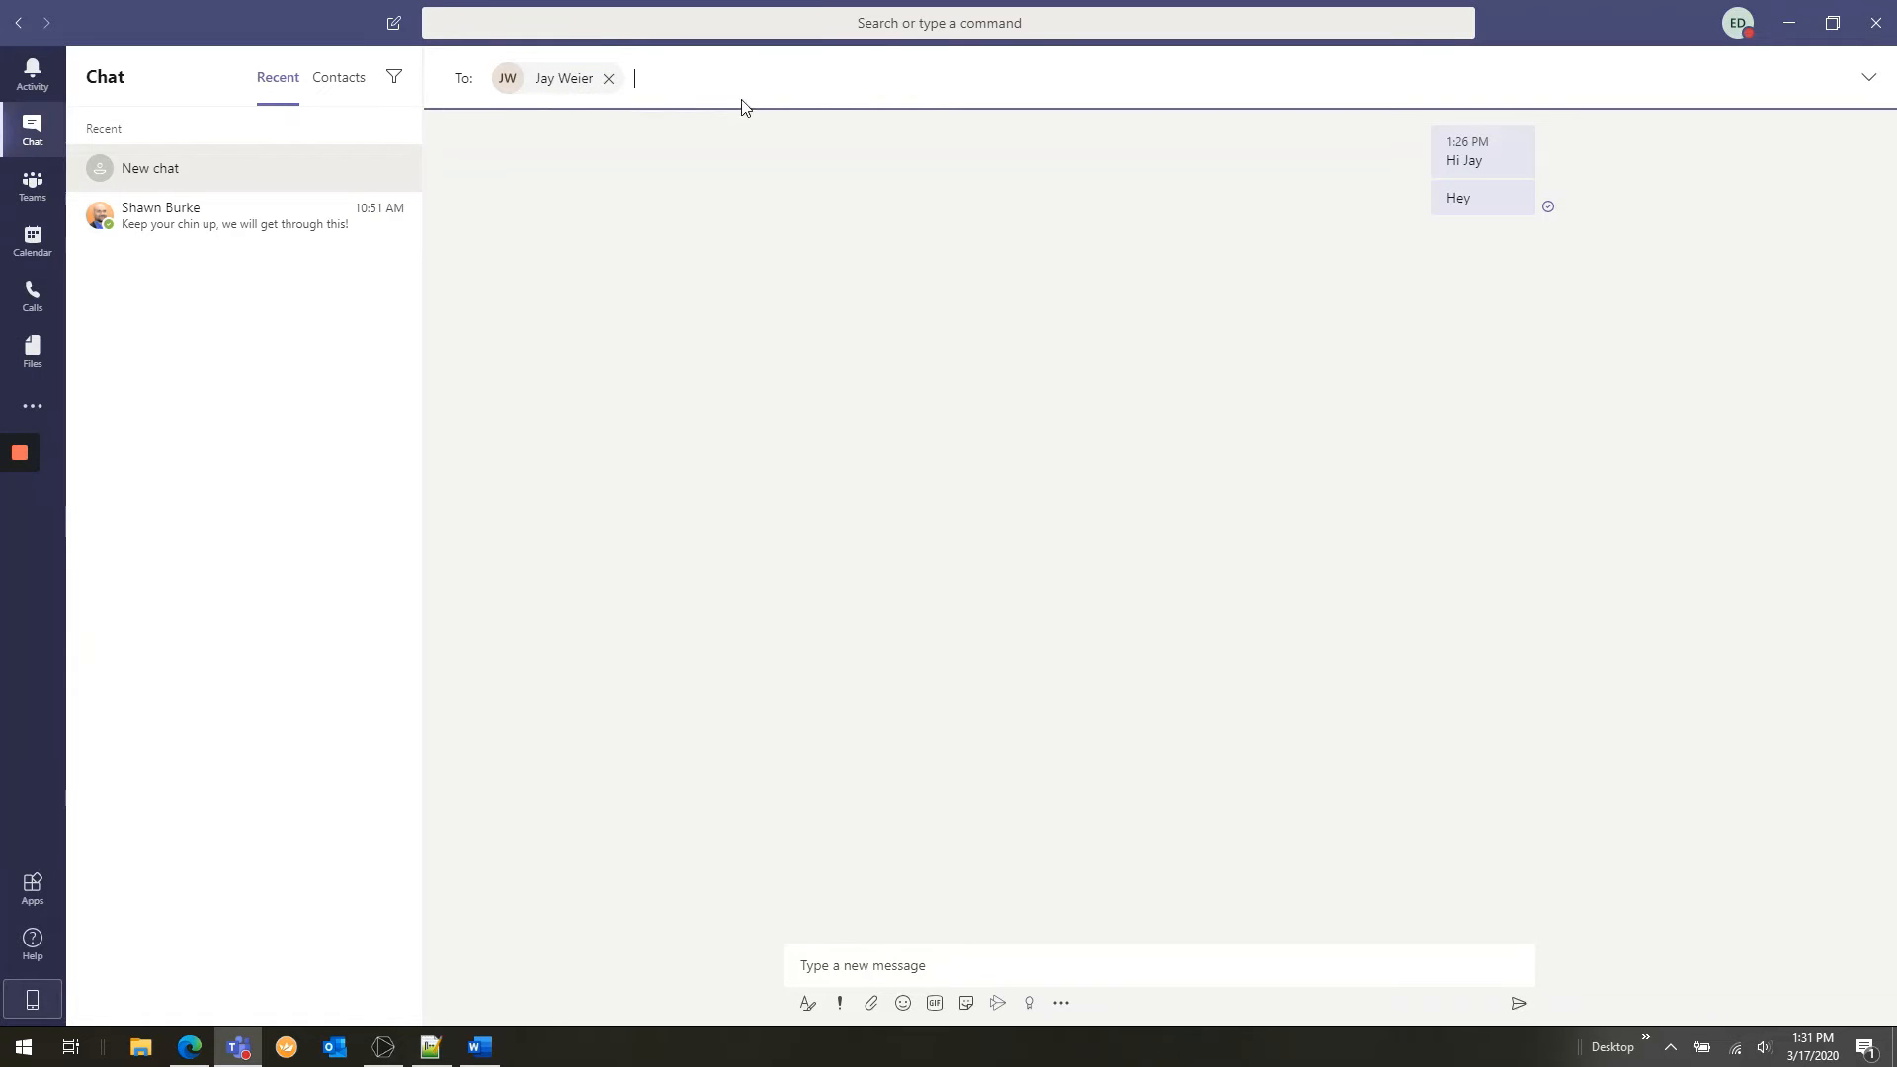
left_click(865, 955)
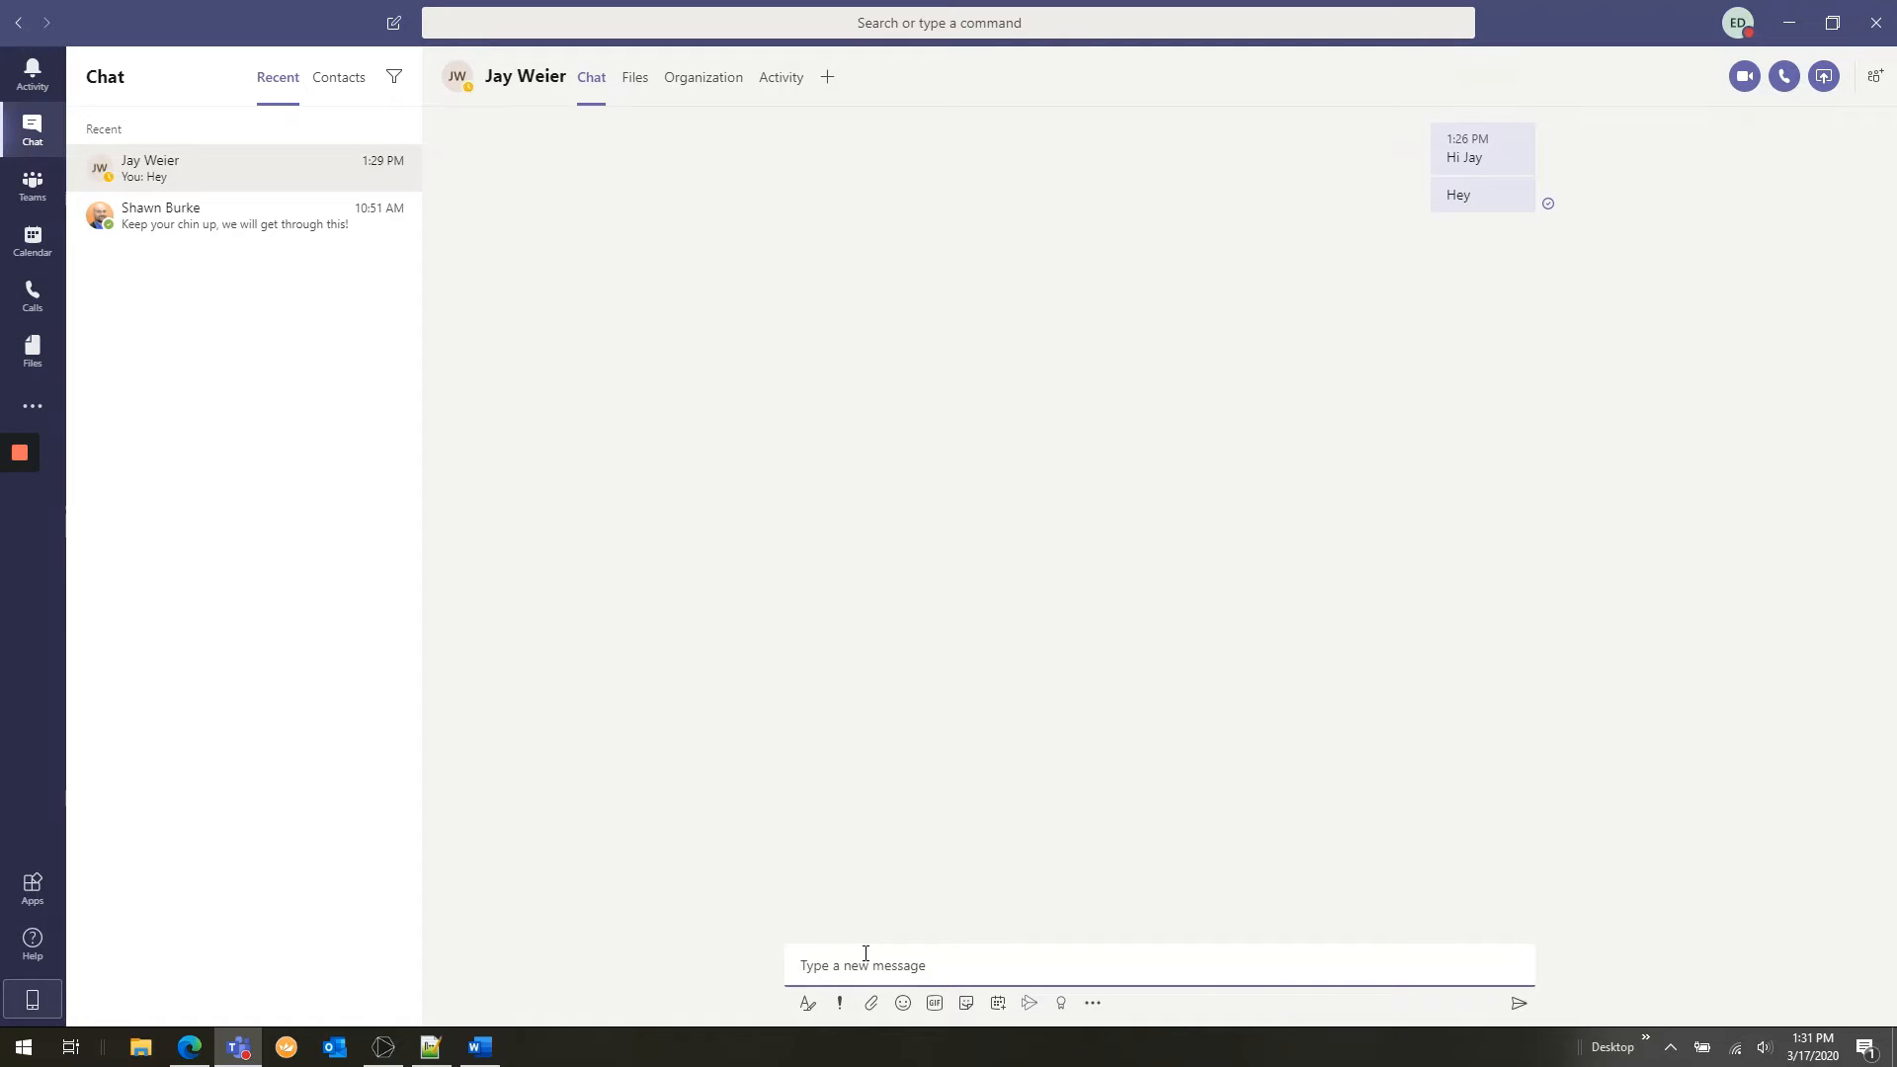
type("Hey")
key("Return")
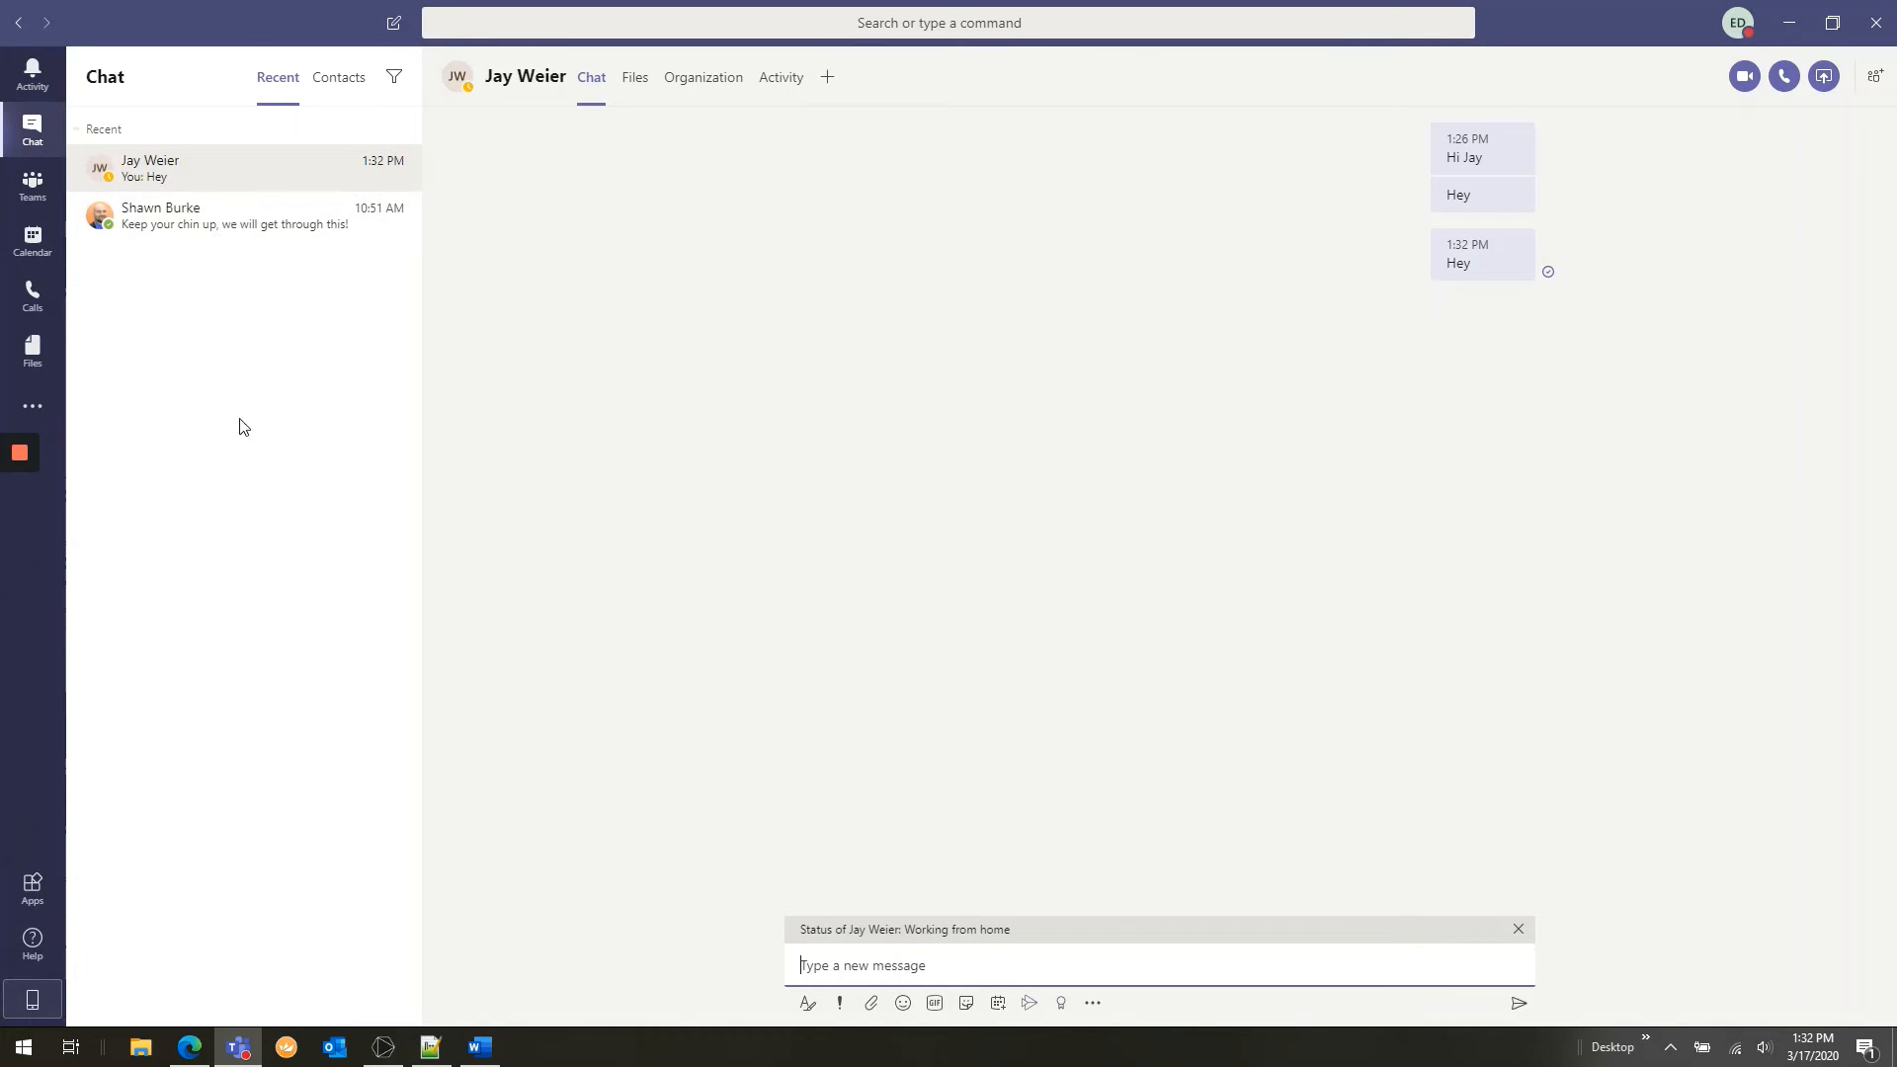
Revisit the earlier chat, then view ElysianDemoTeam's Spring 2020 Initiatives and General channels and the work week calendar.
left_click(212, 219)
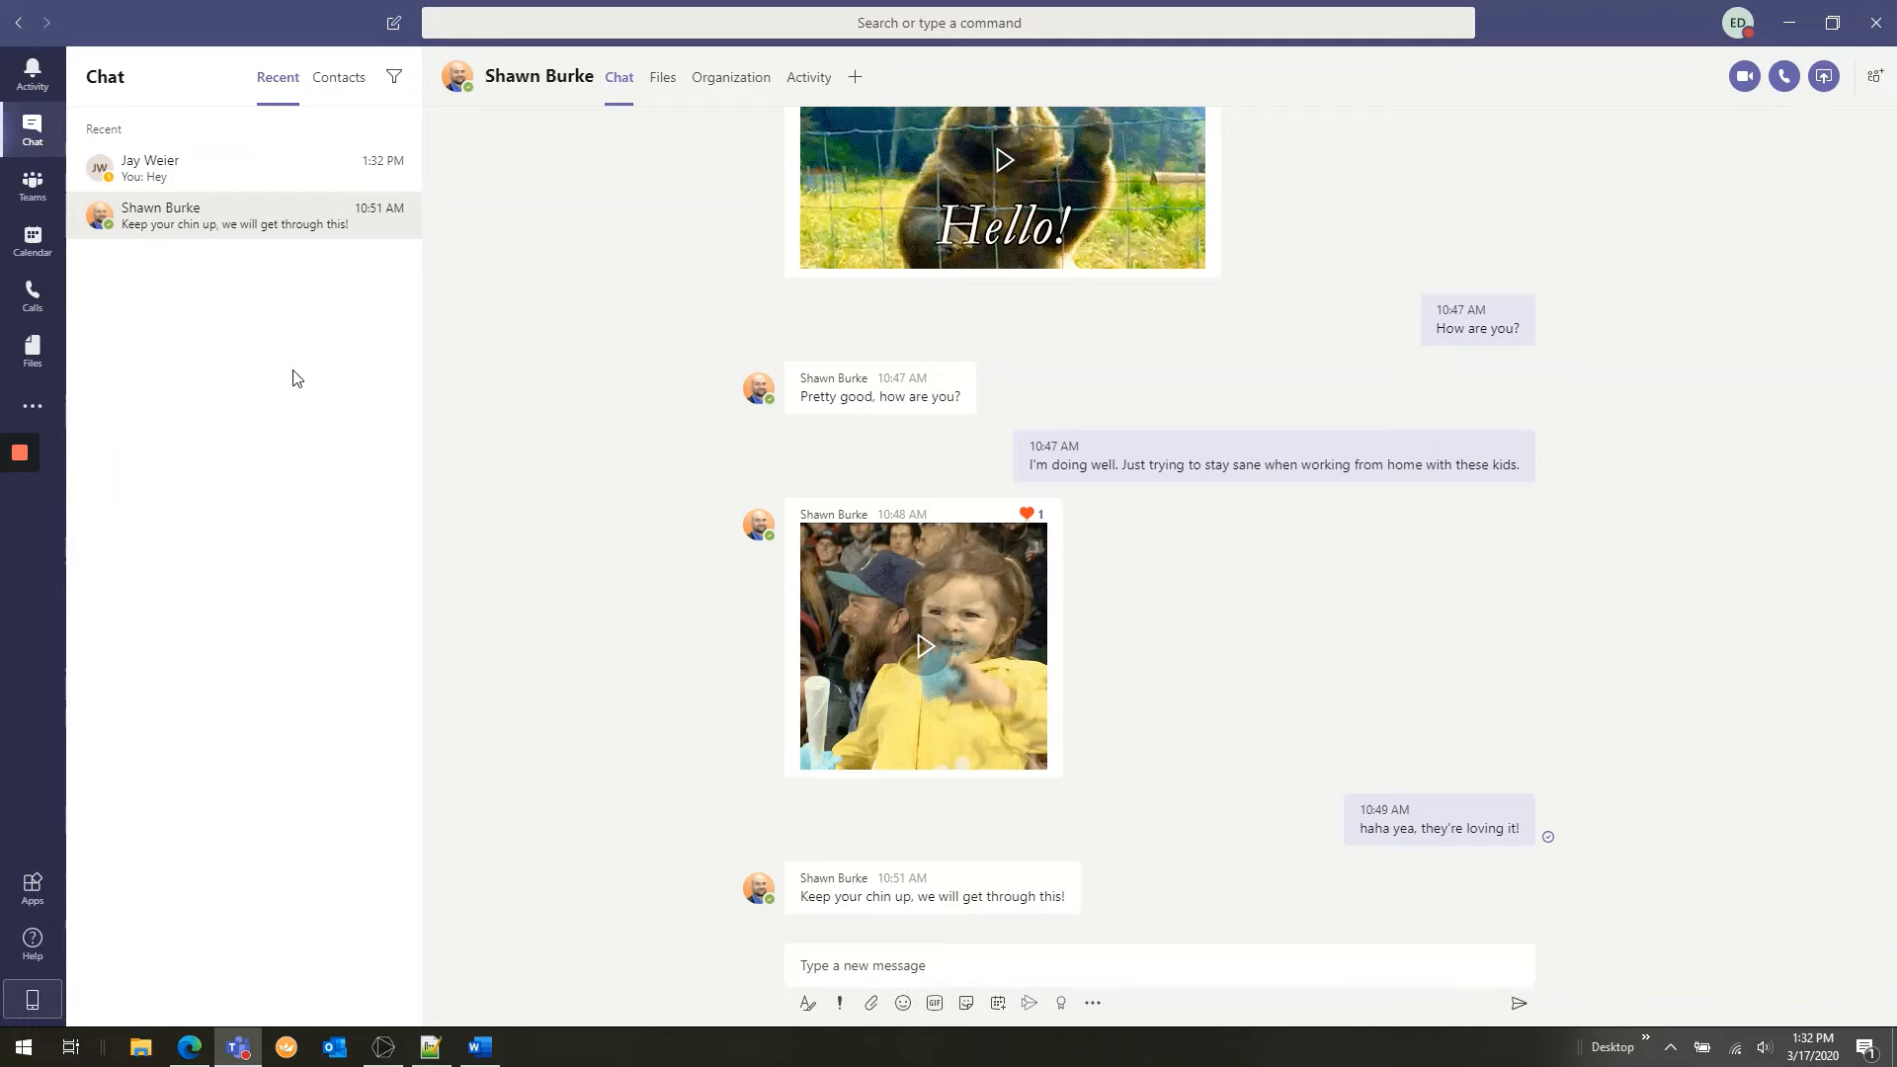
left_click(32, 183)
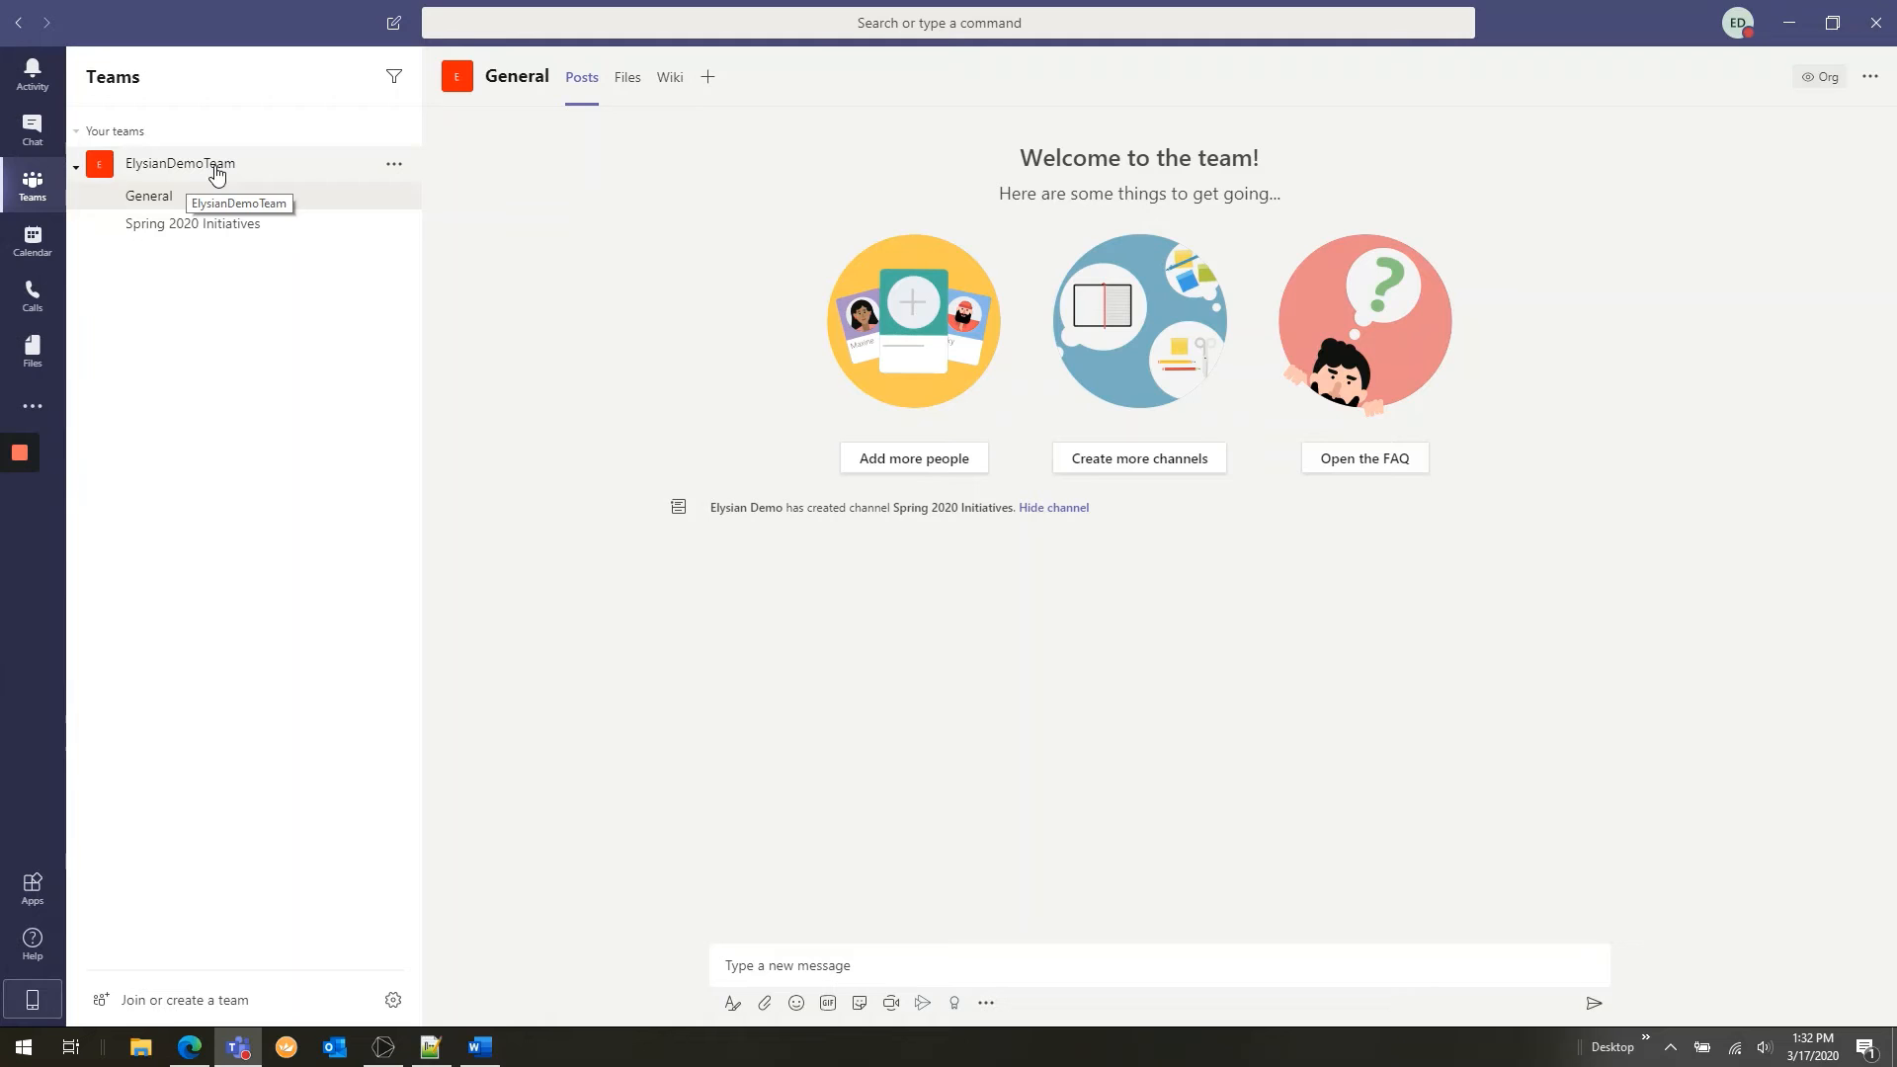
left_click(133, 225)
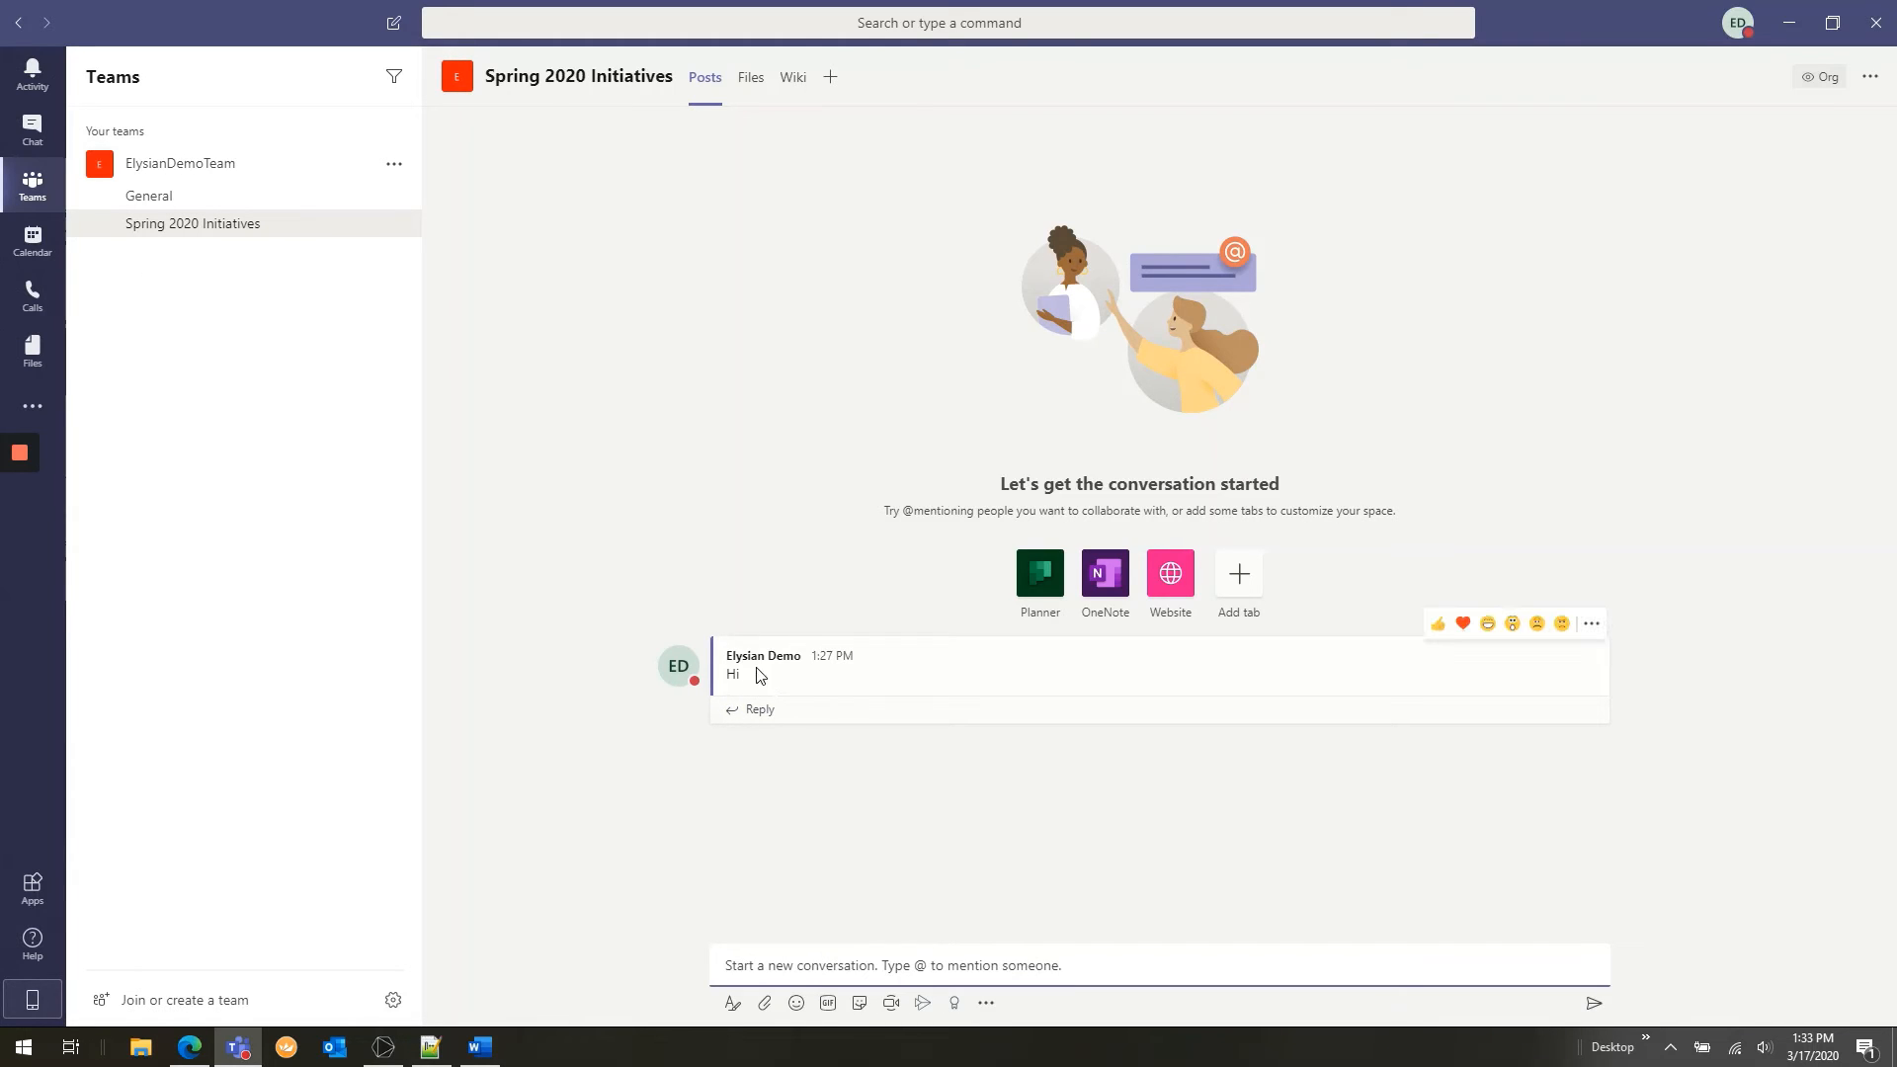
left_click(211, 208)
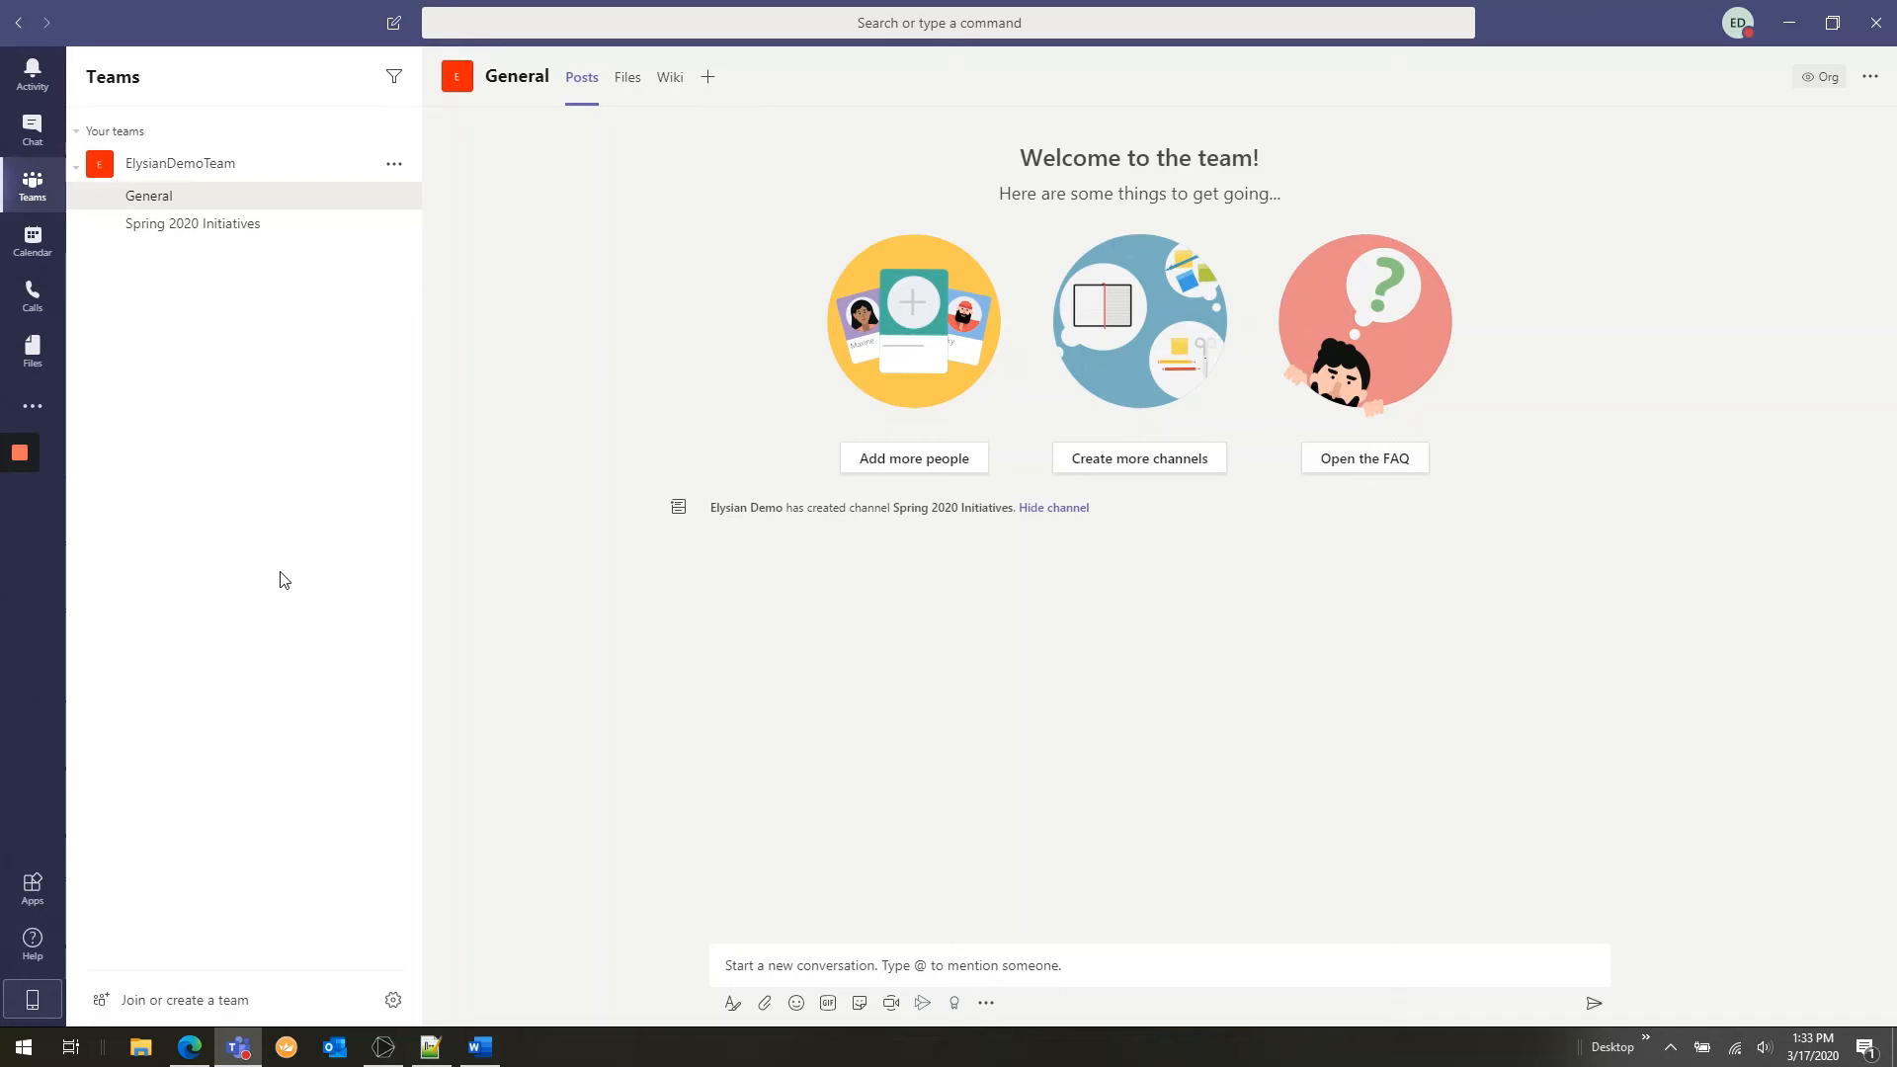
left_click(30, 247)
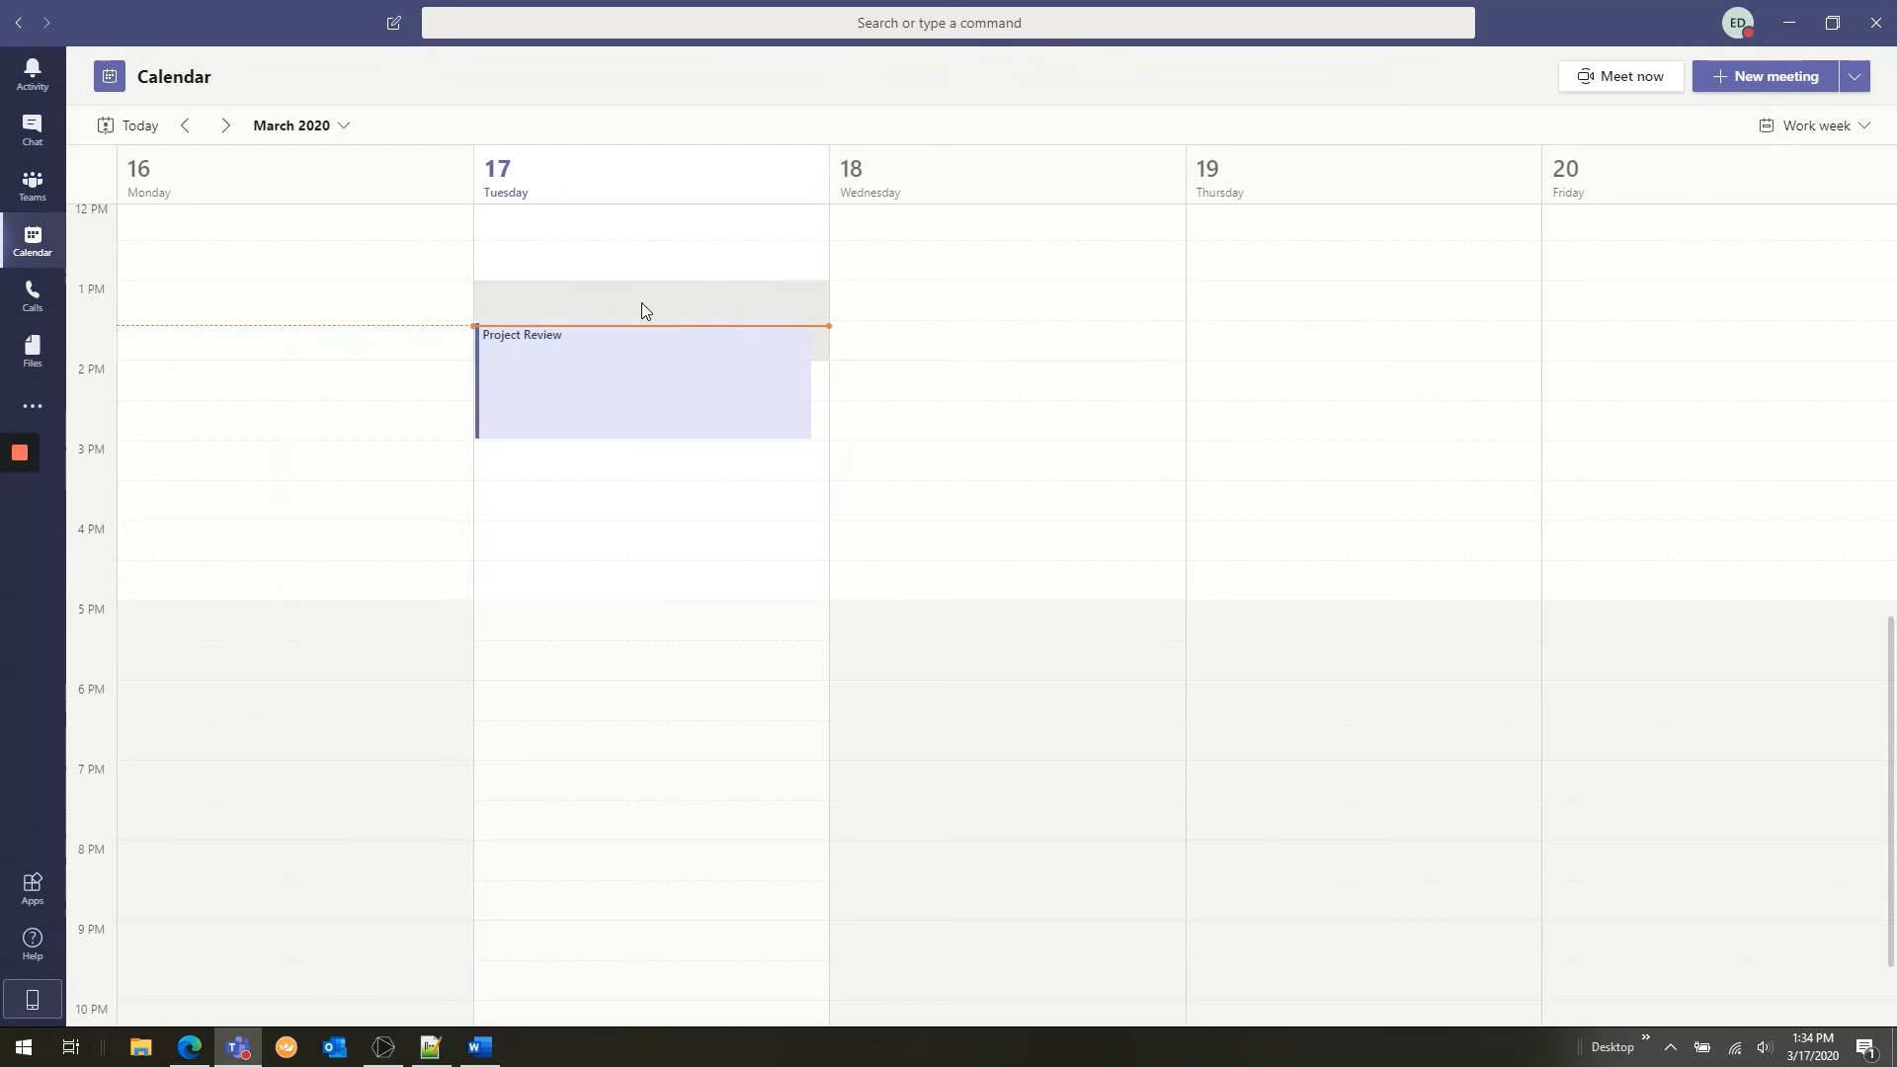
Search all messages for "kids" and open the matching message in its conversation.
left_click(28, 135)
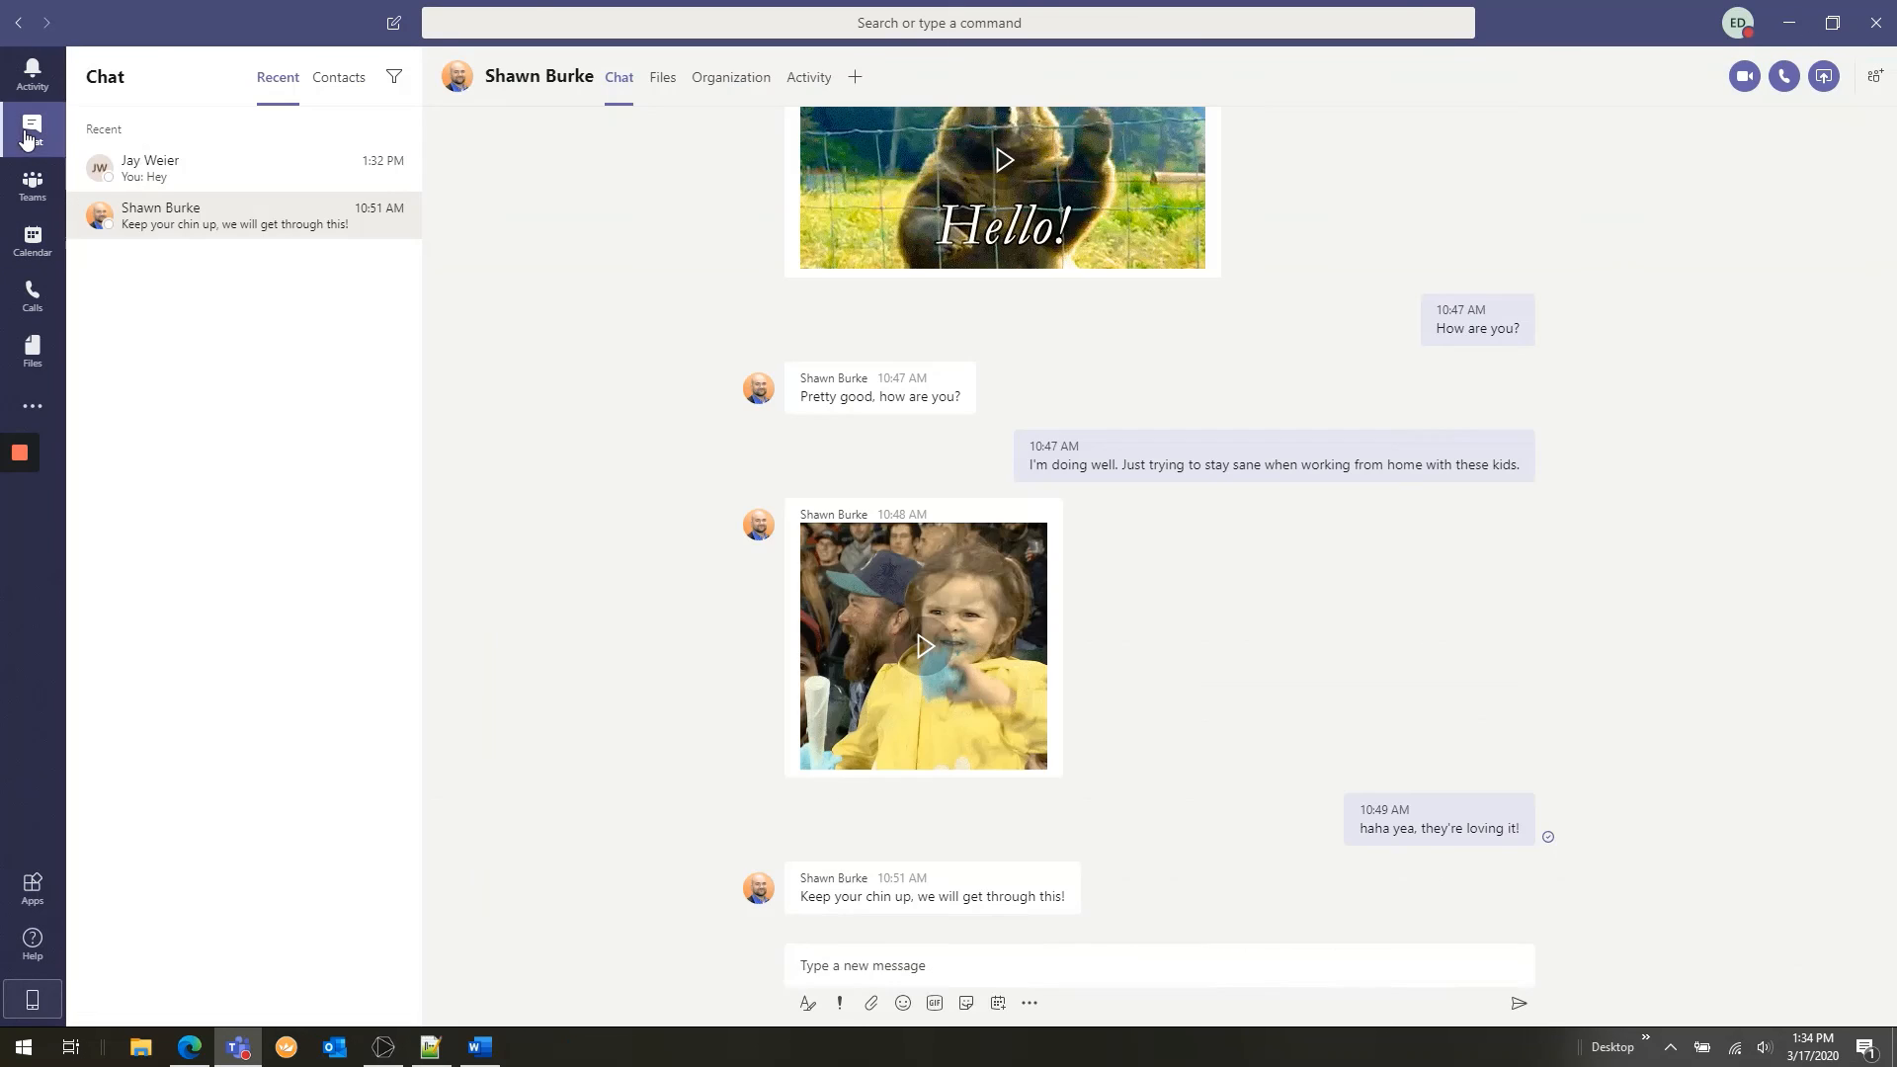
left_click(535, 21)
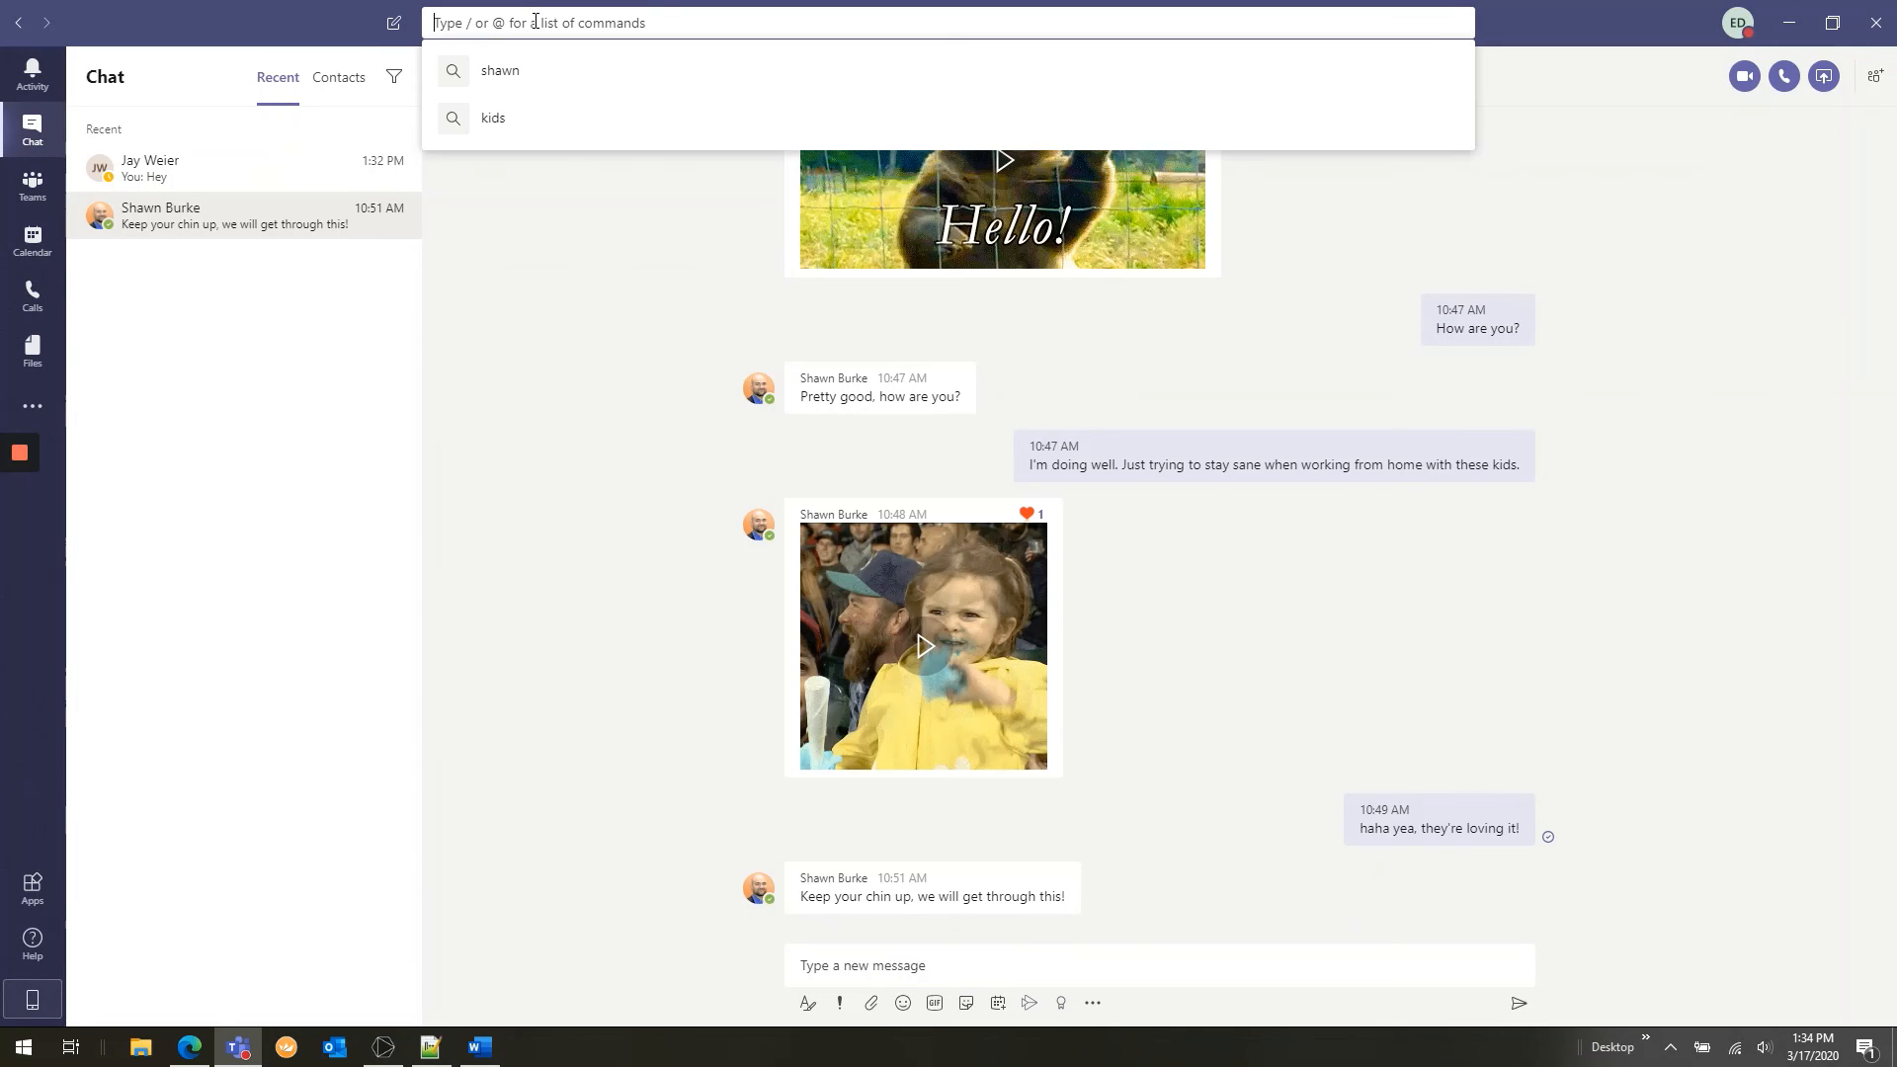
type("kids")
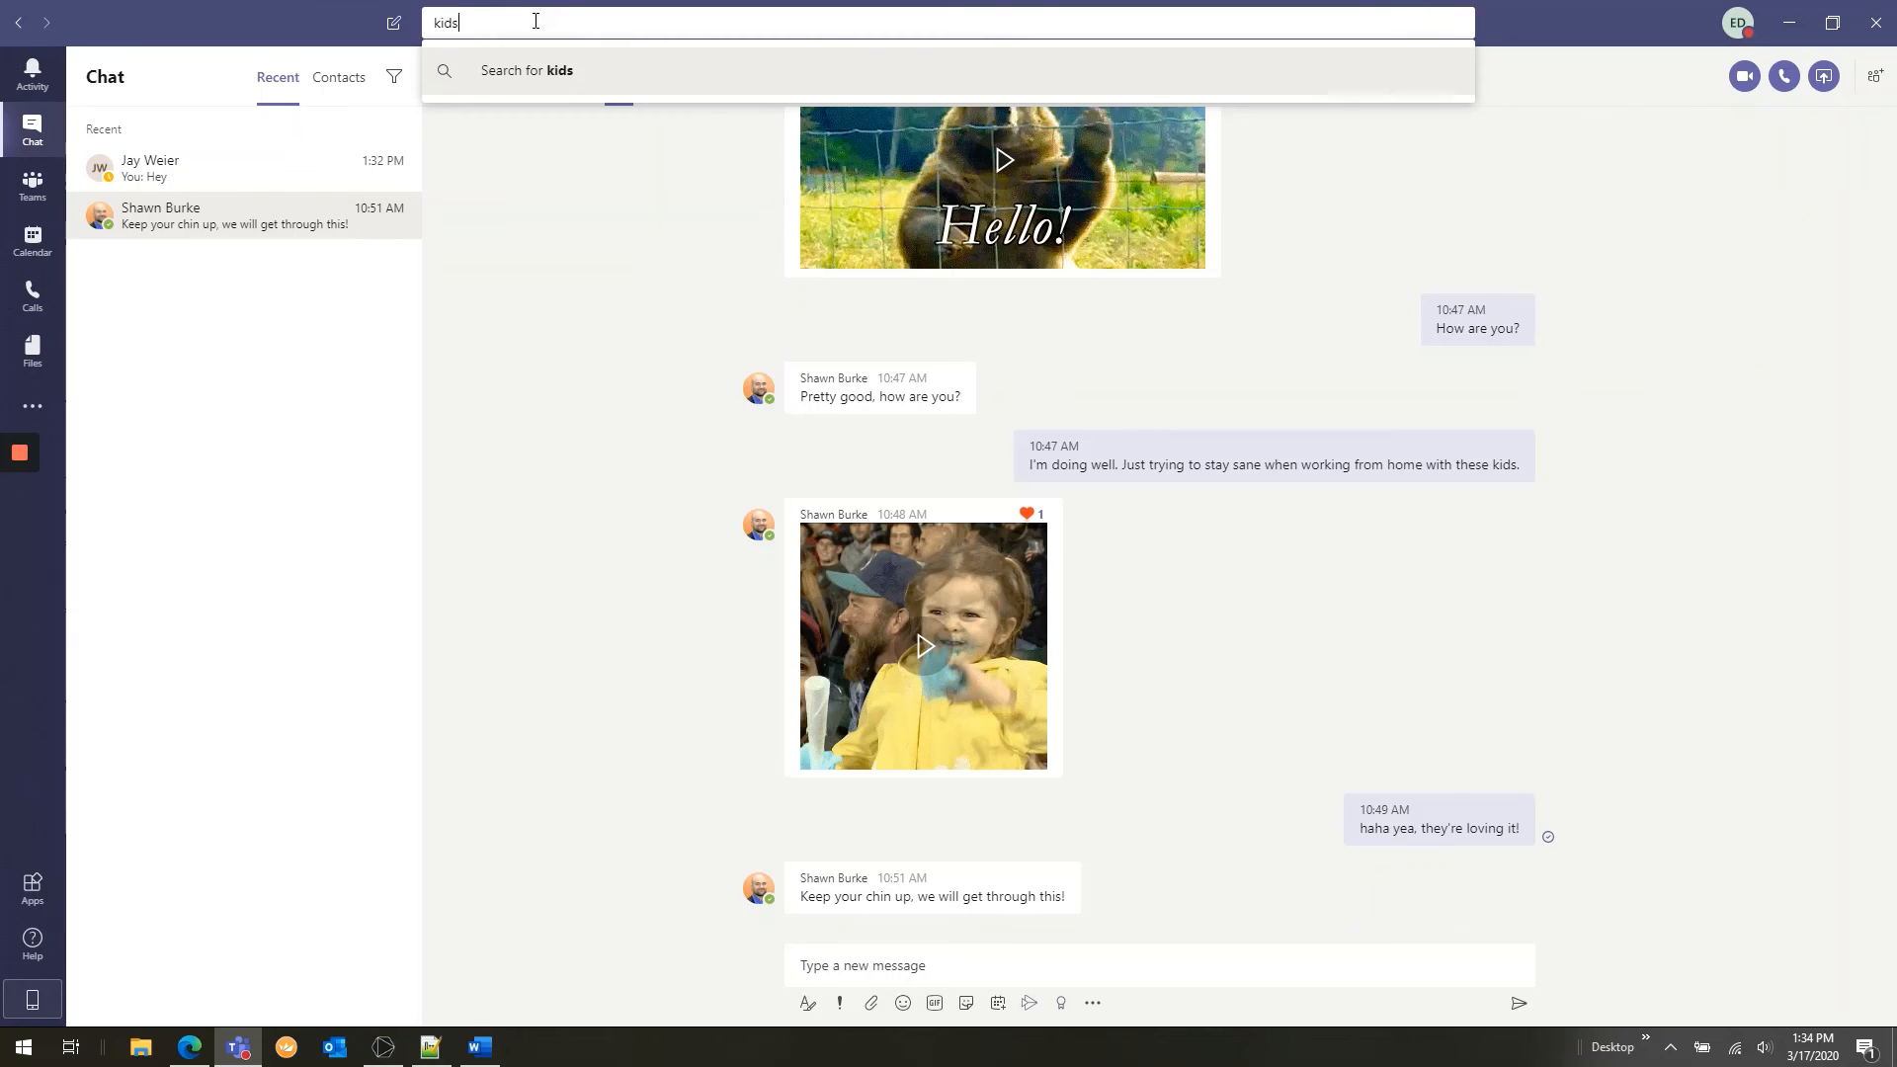
key("Return")
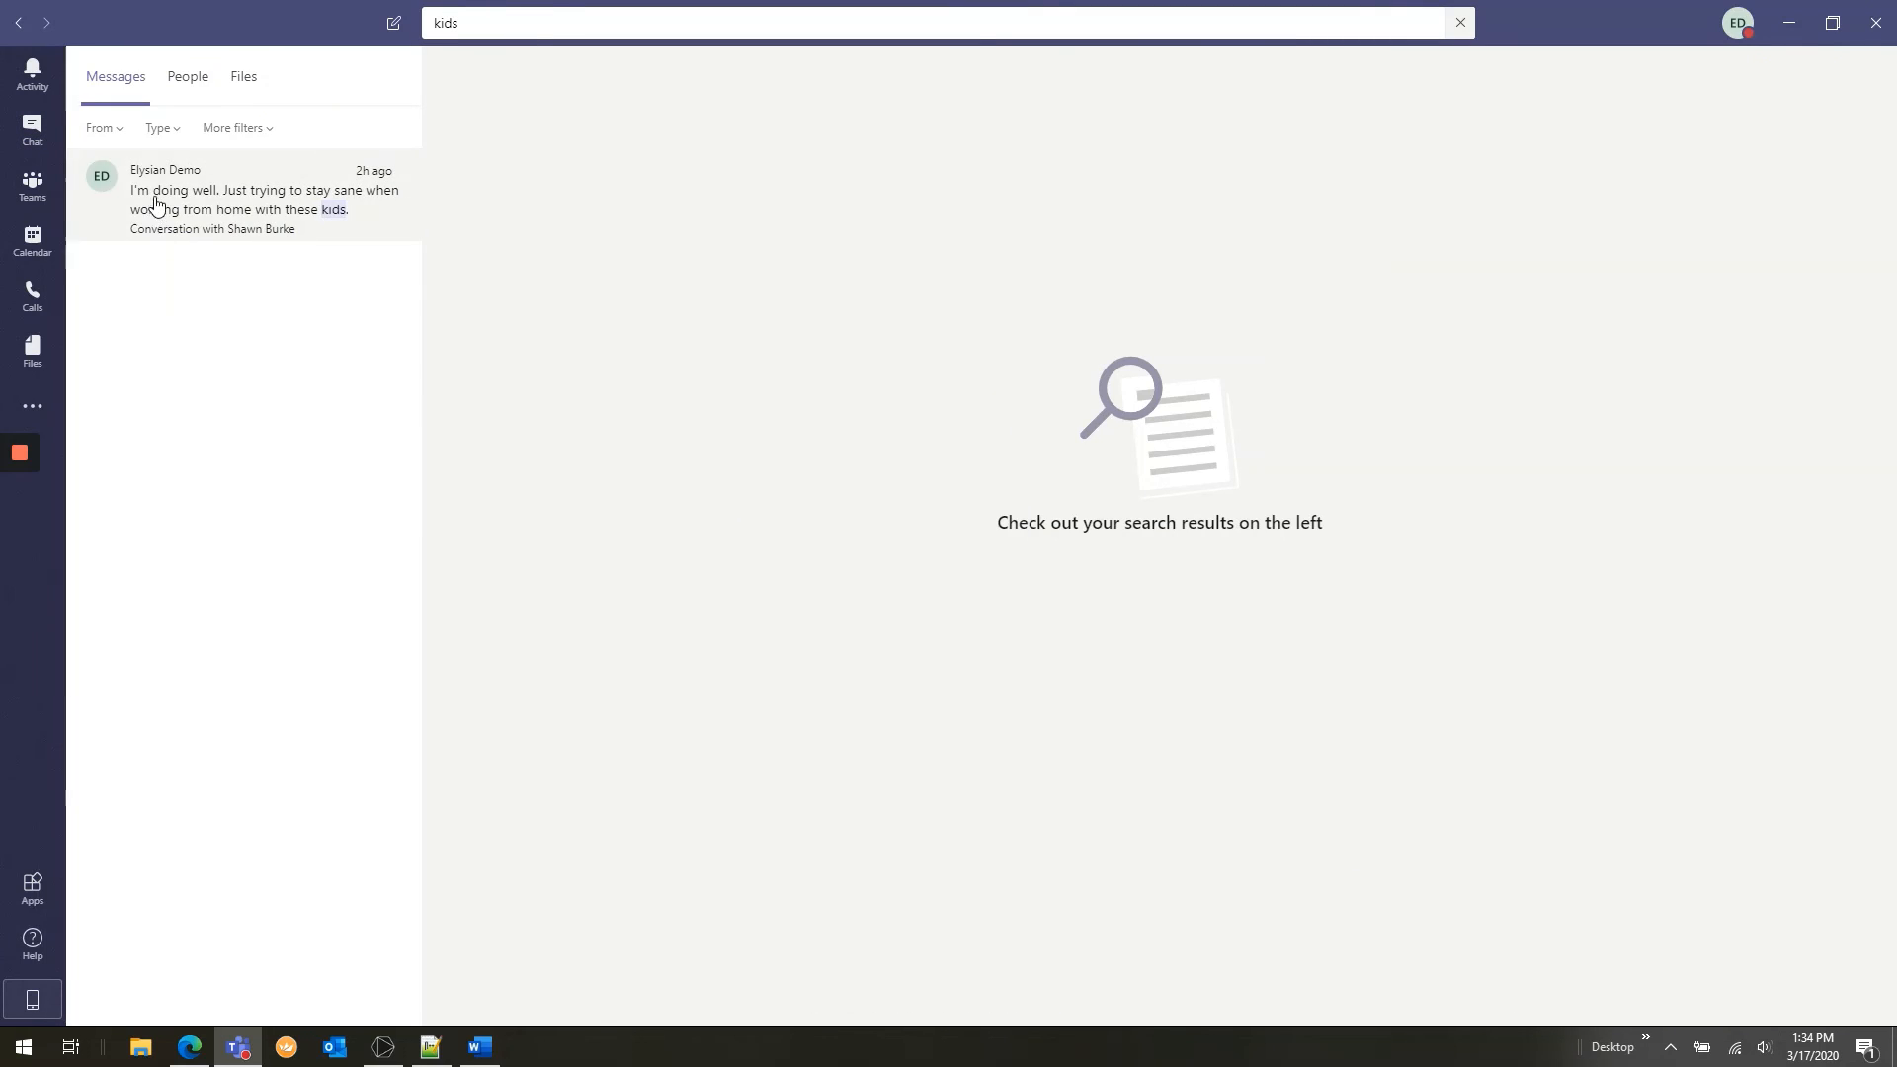
left_click(232, 212)
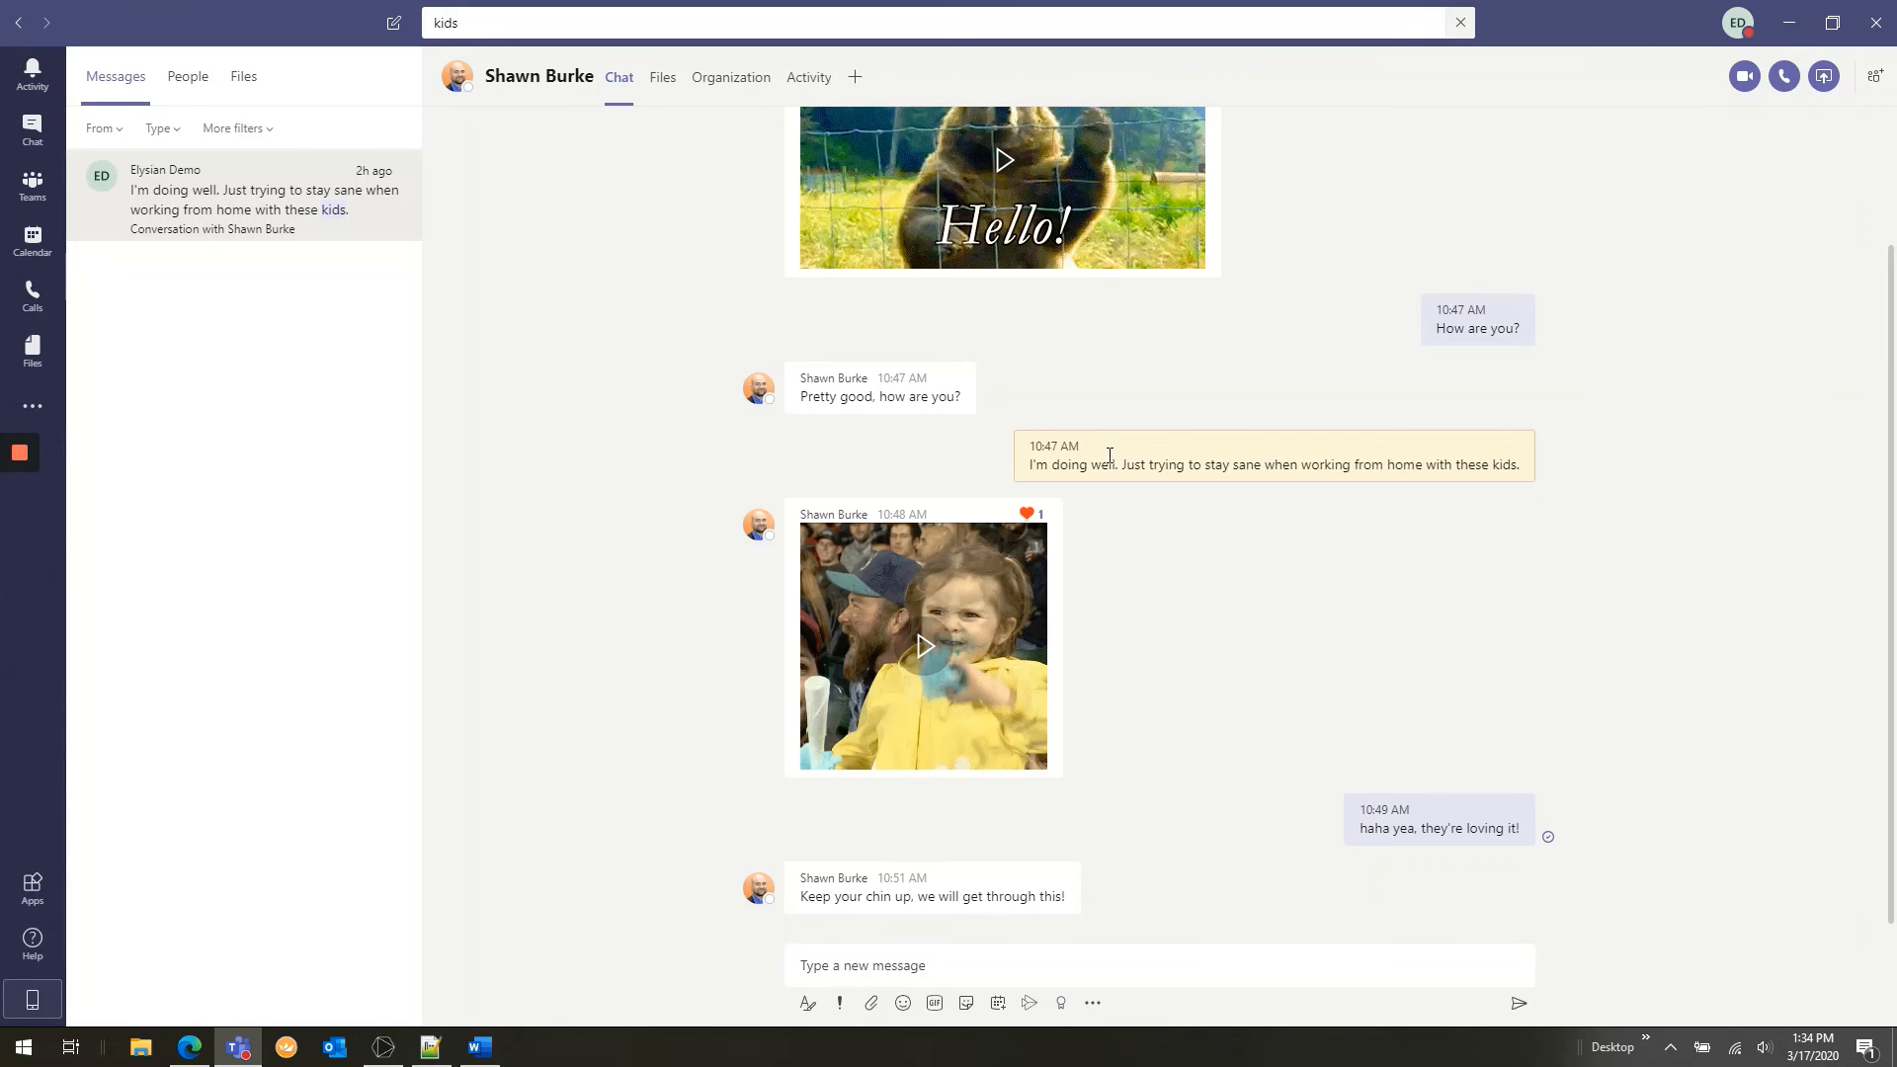
Add a heart reaction to the message about staying sane when working from home with kids.
left_click_drag(1037, 465, 1501, 462)
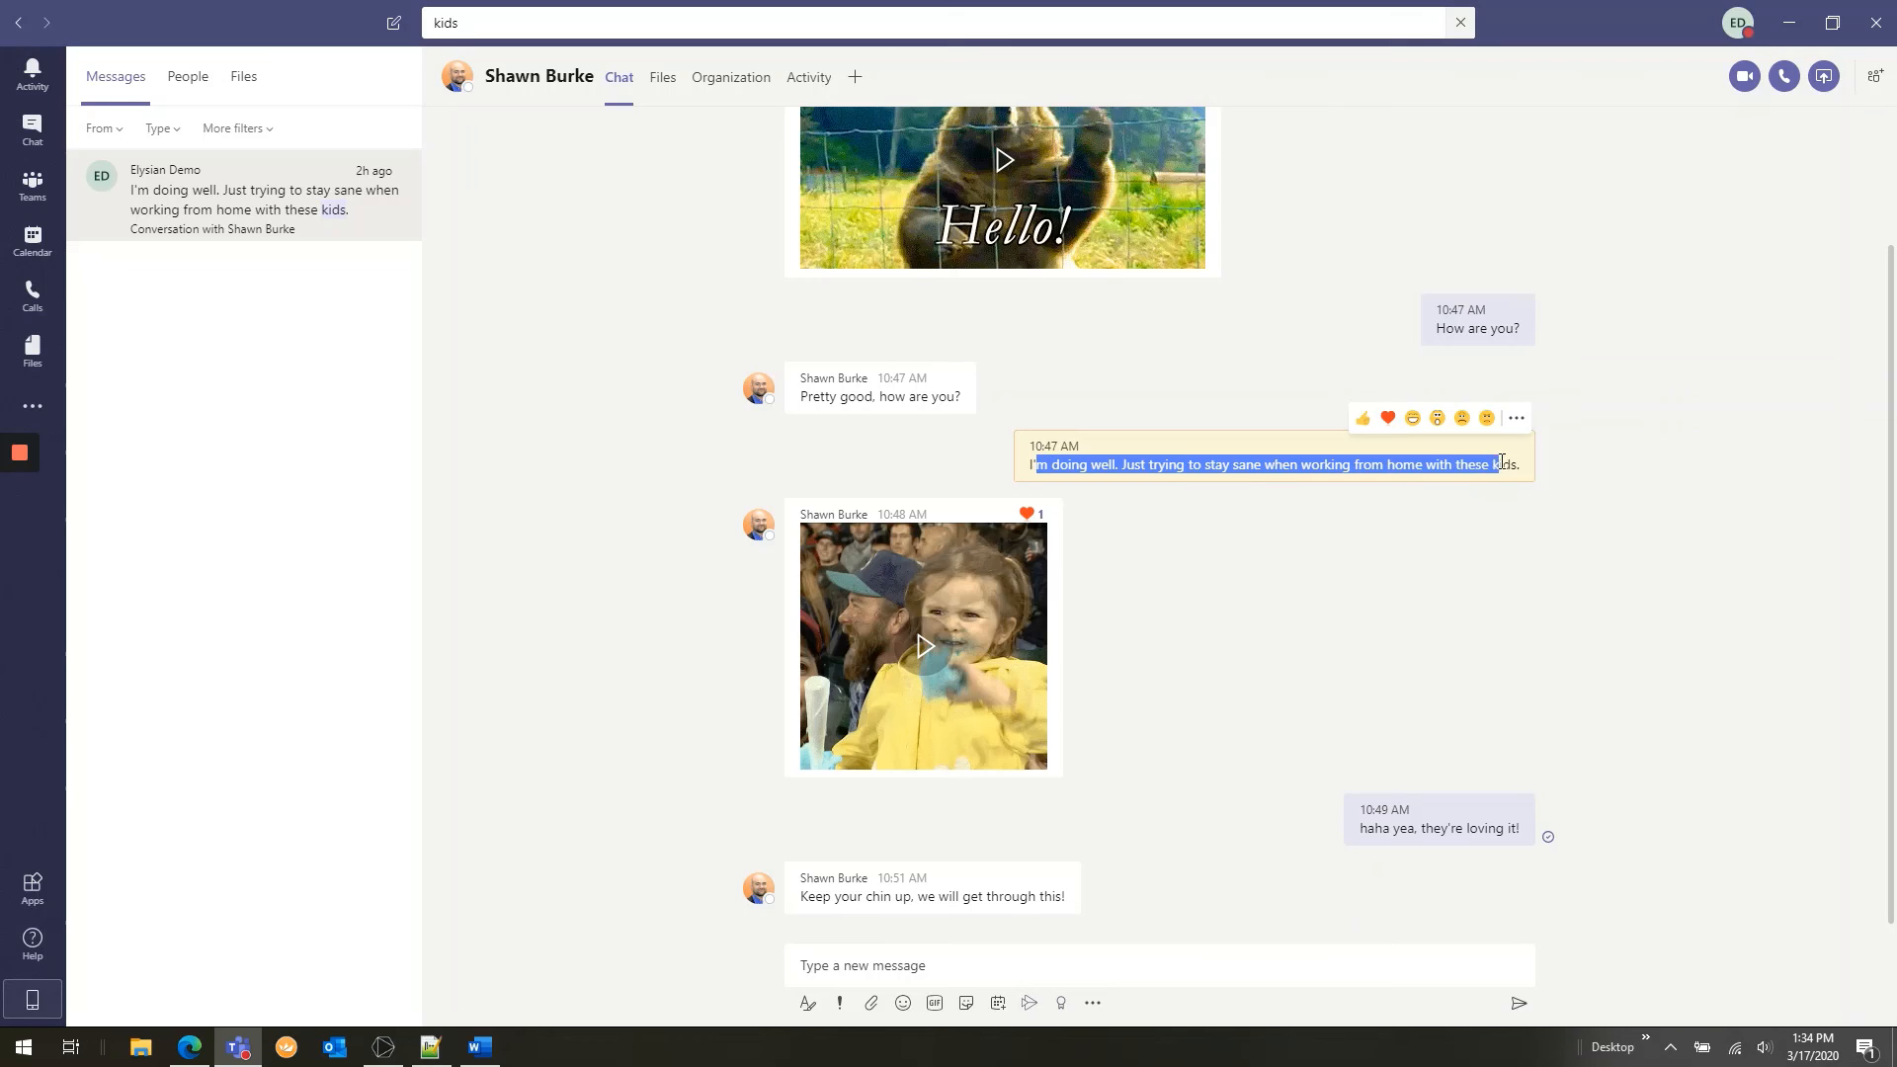
left_click(1341, 464)
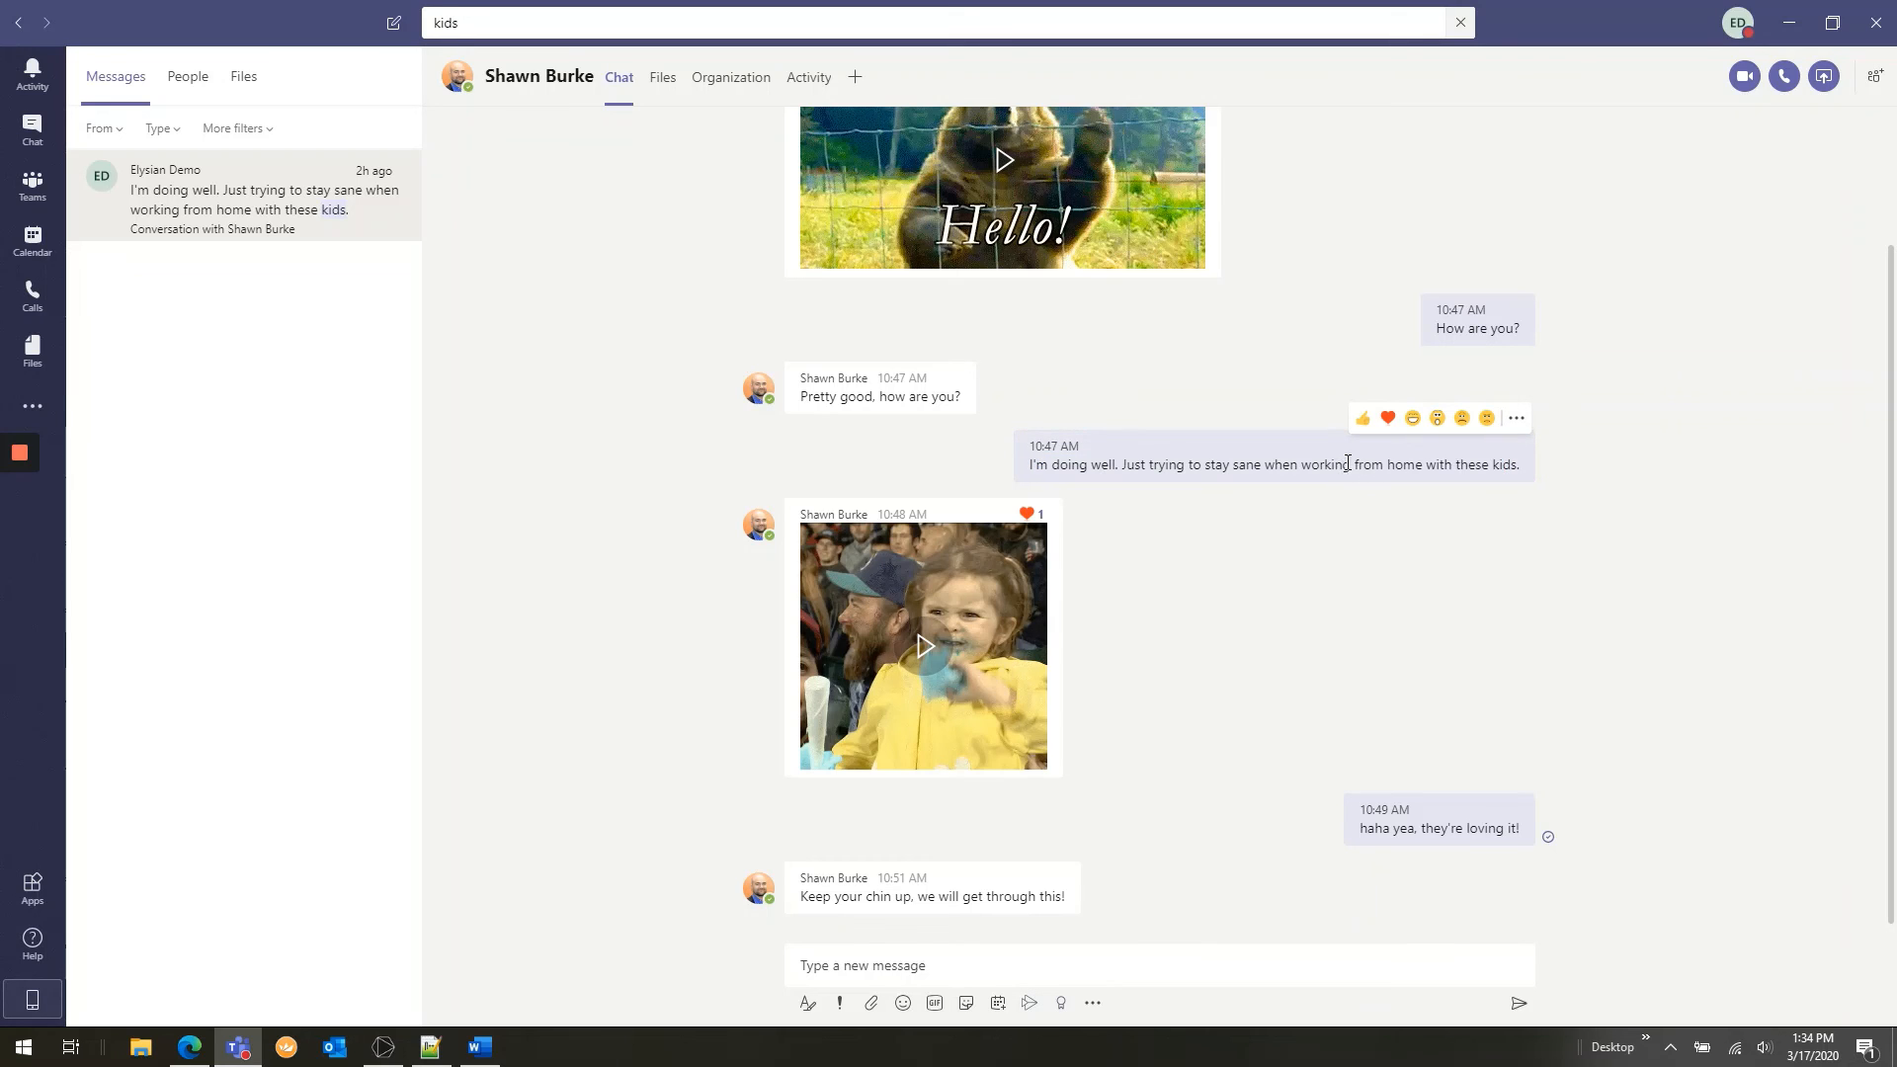
left_click_drag(1321, 468, 1495, 465)
triple_click(1496, 465)
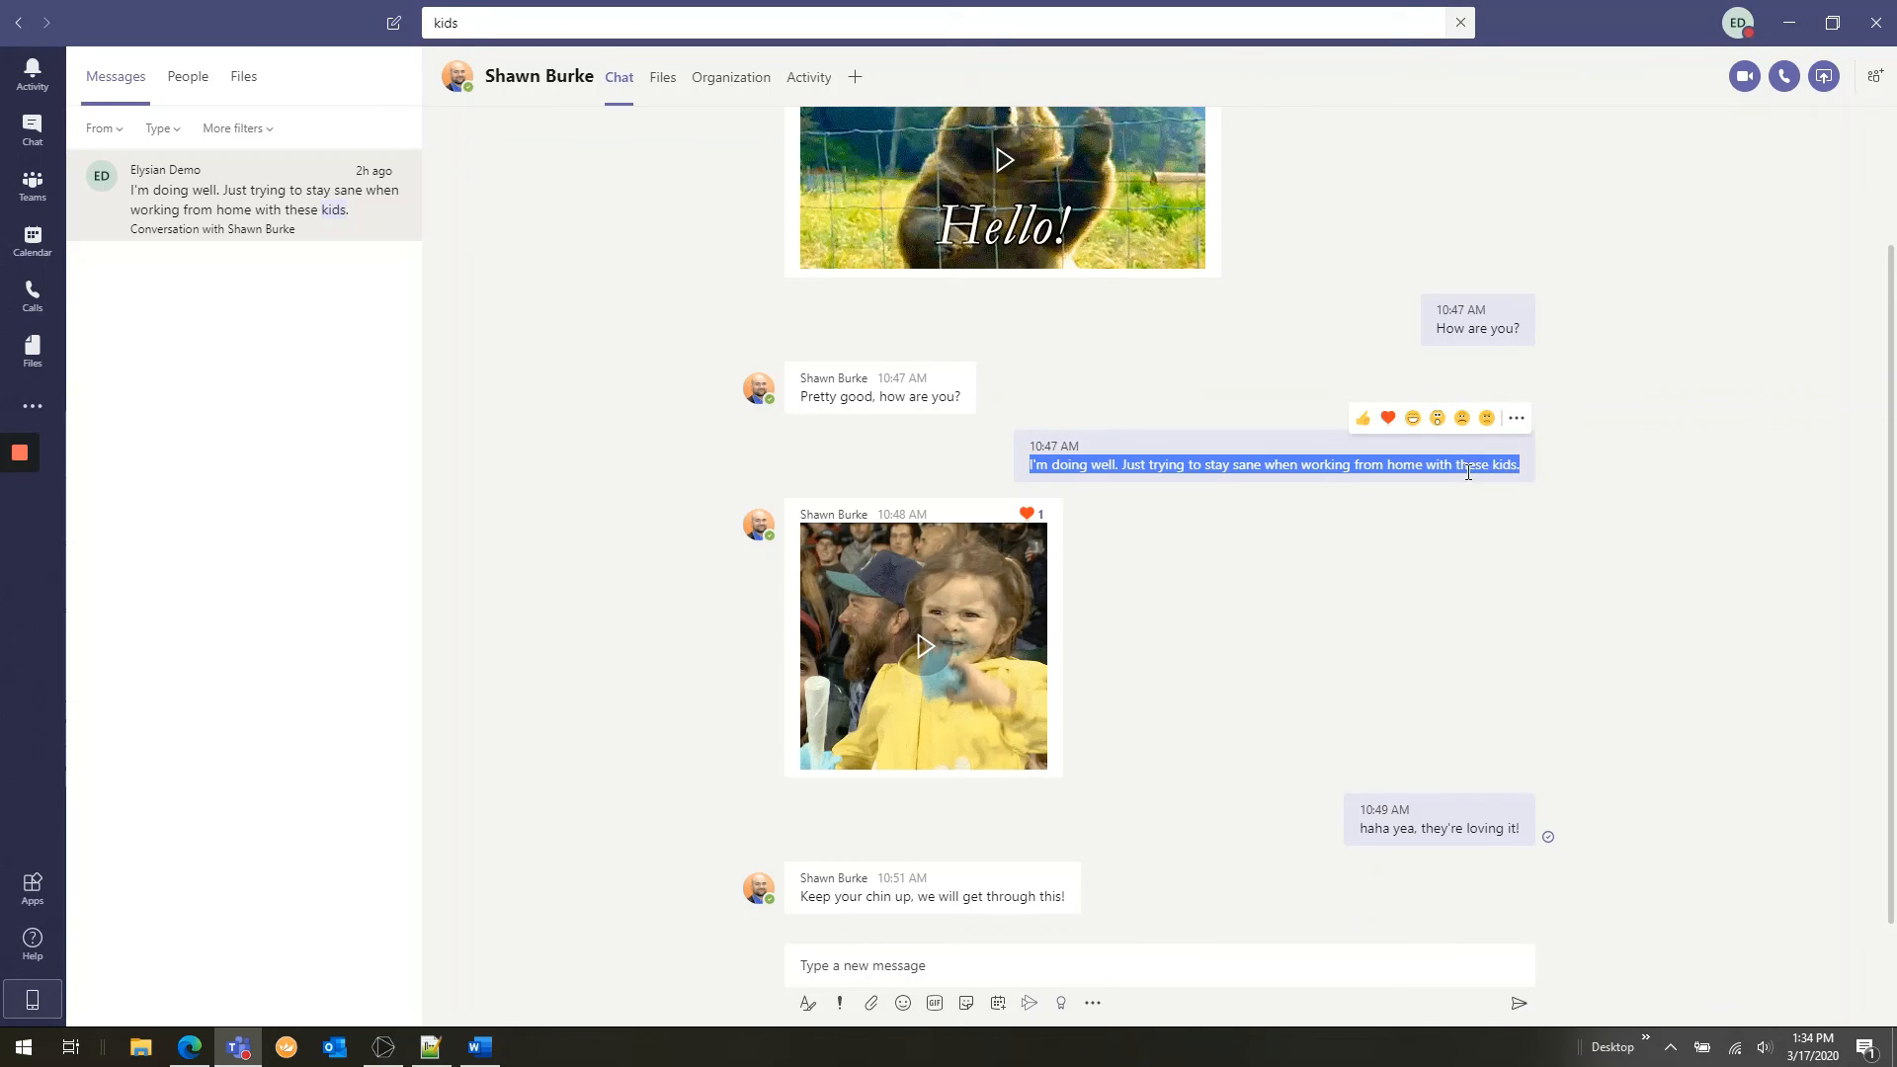
left_click(1449, 480)
left_click(1388, 418)
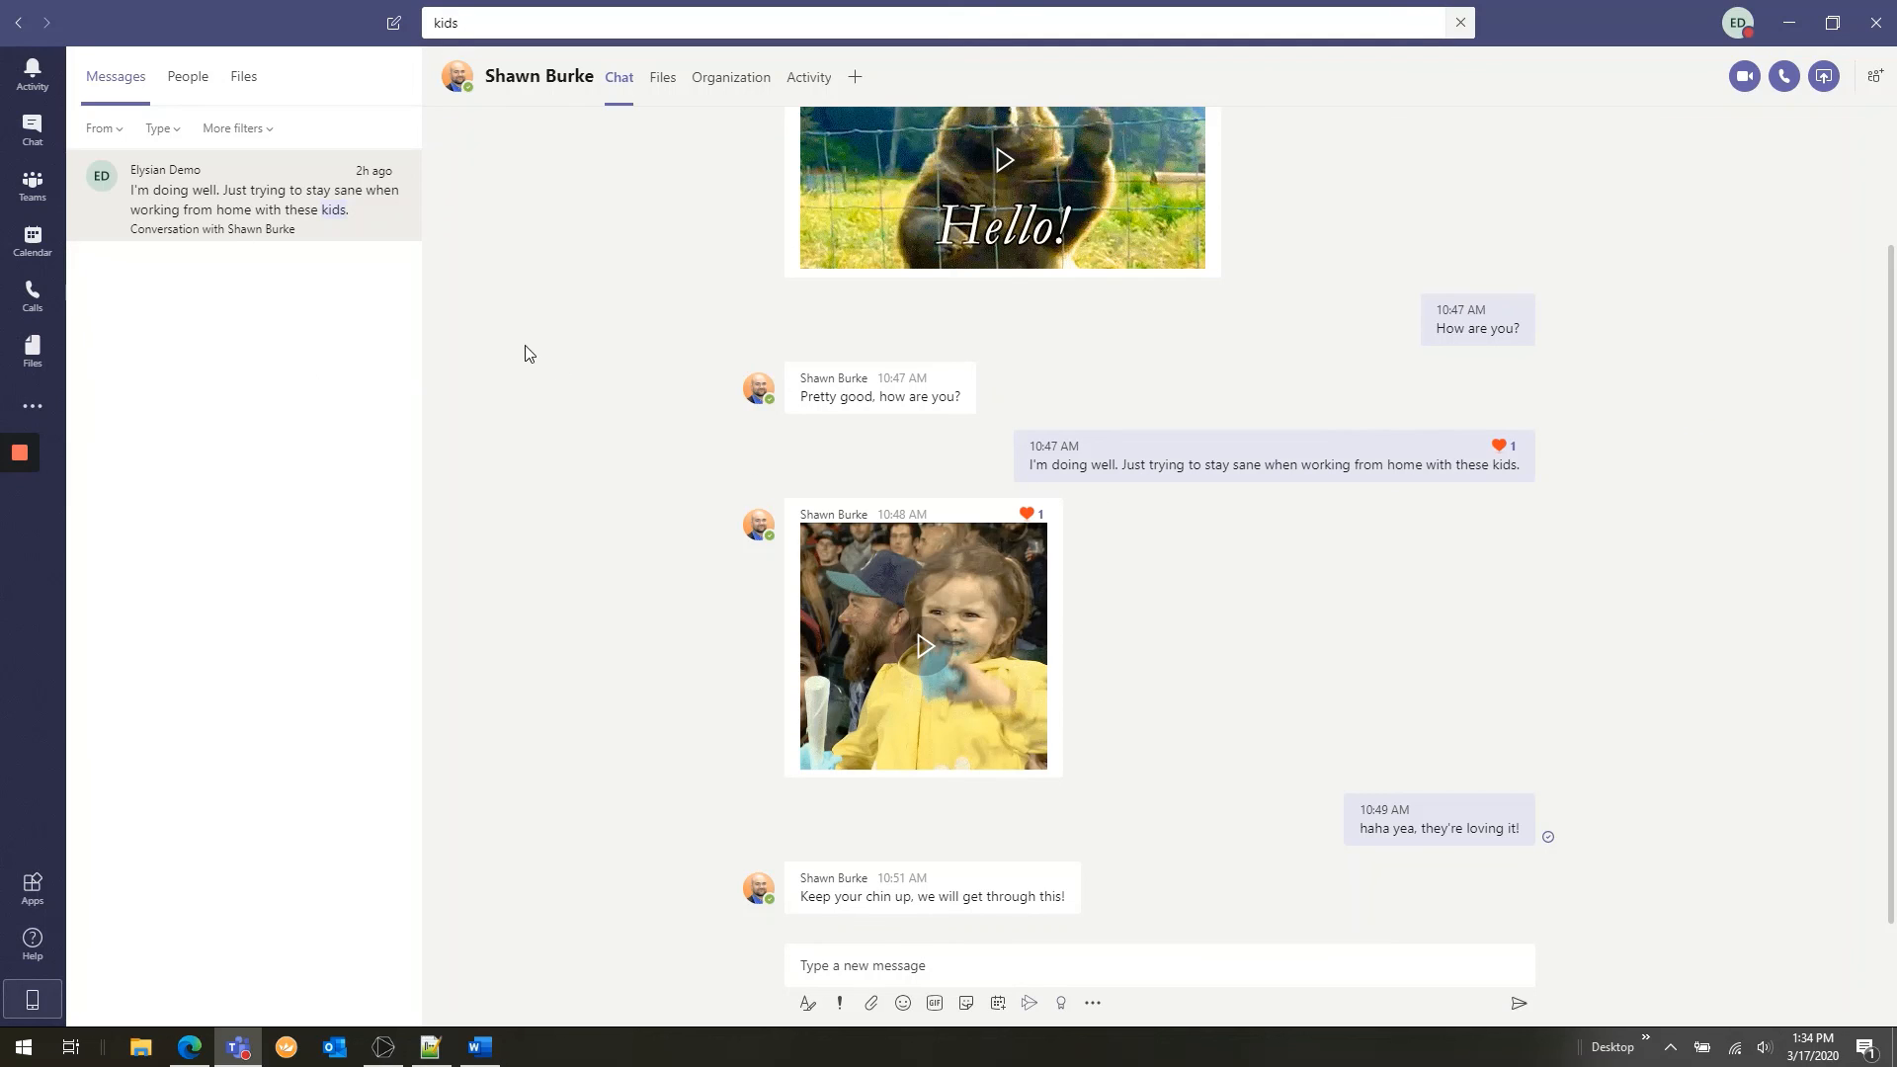
mouse_move(512, 79)
left_click_drag(486, 87, 592, 83)
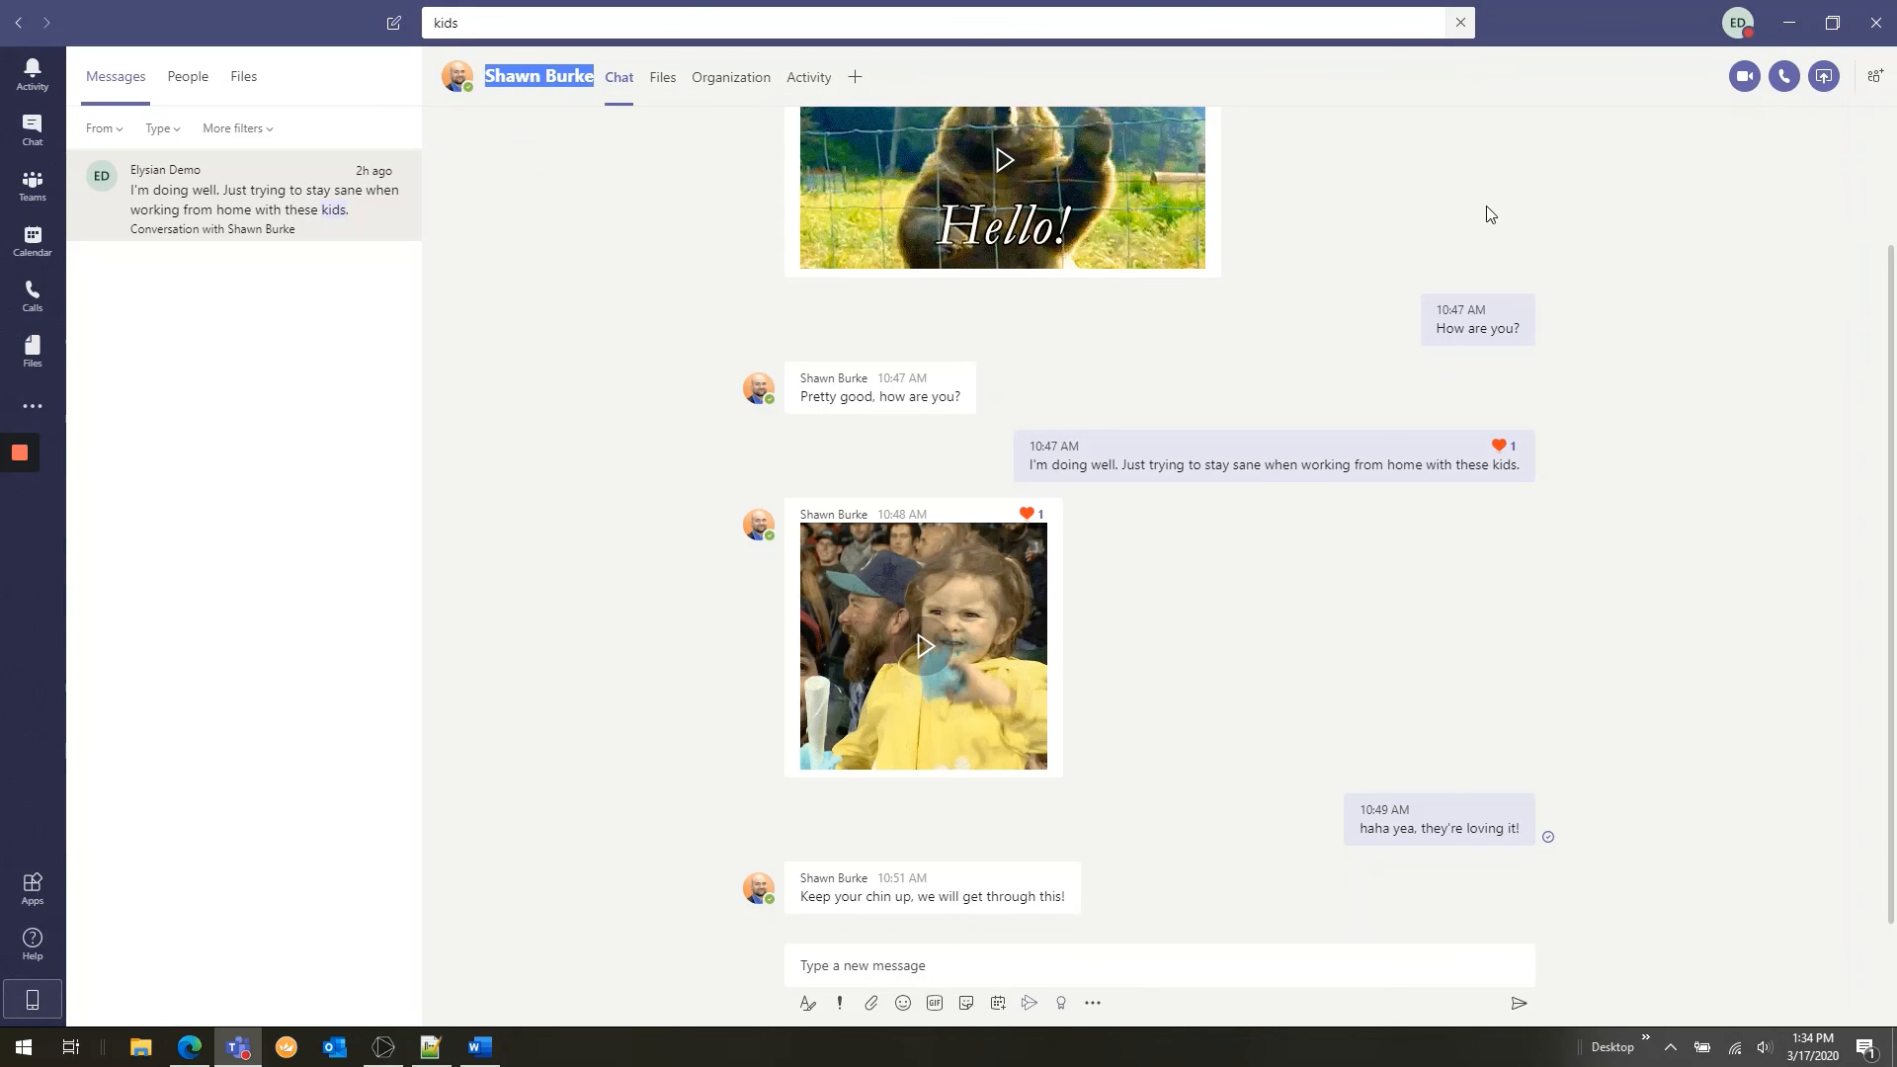
left_click(1660, 260)
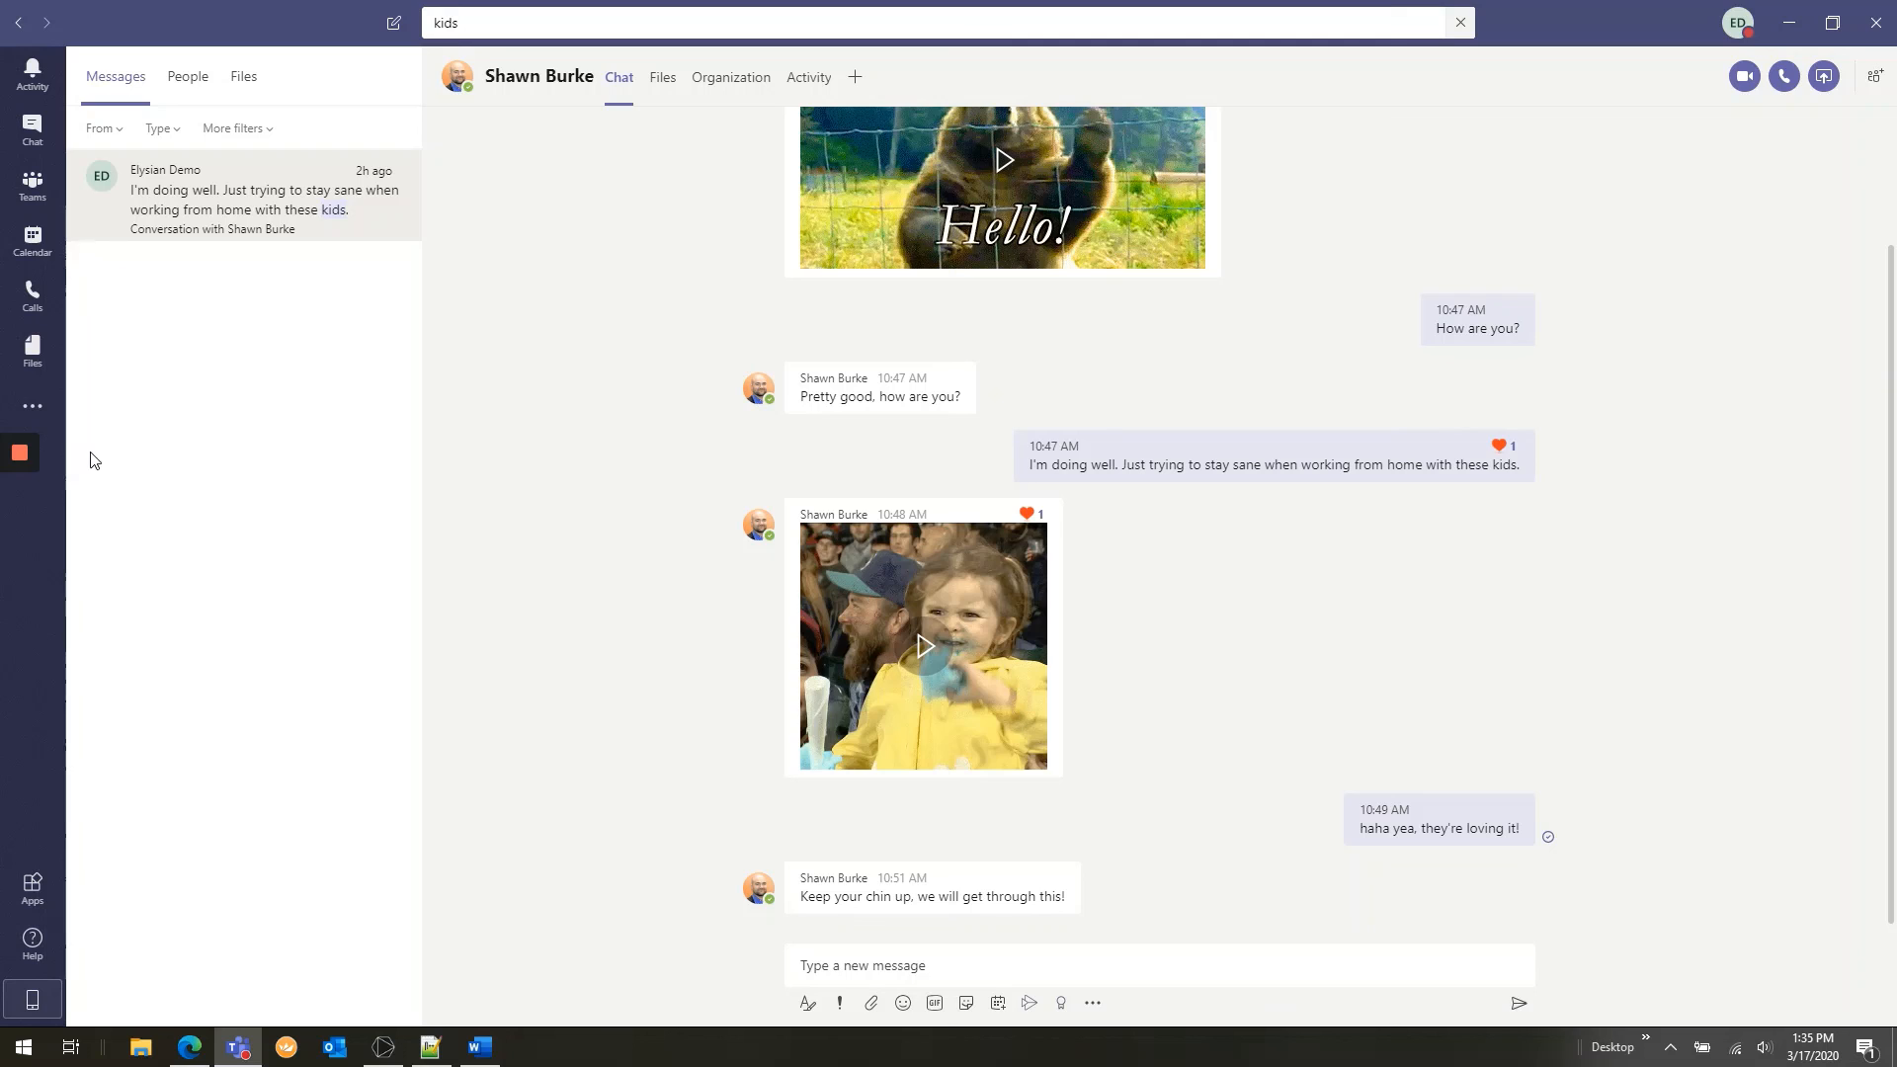
left_click(21, 460)
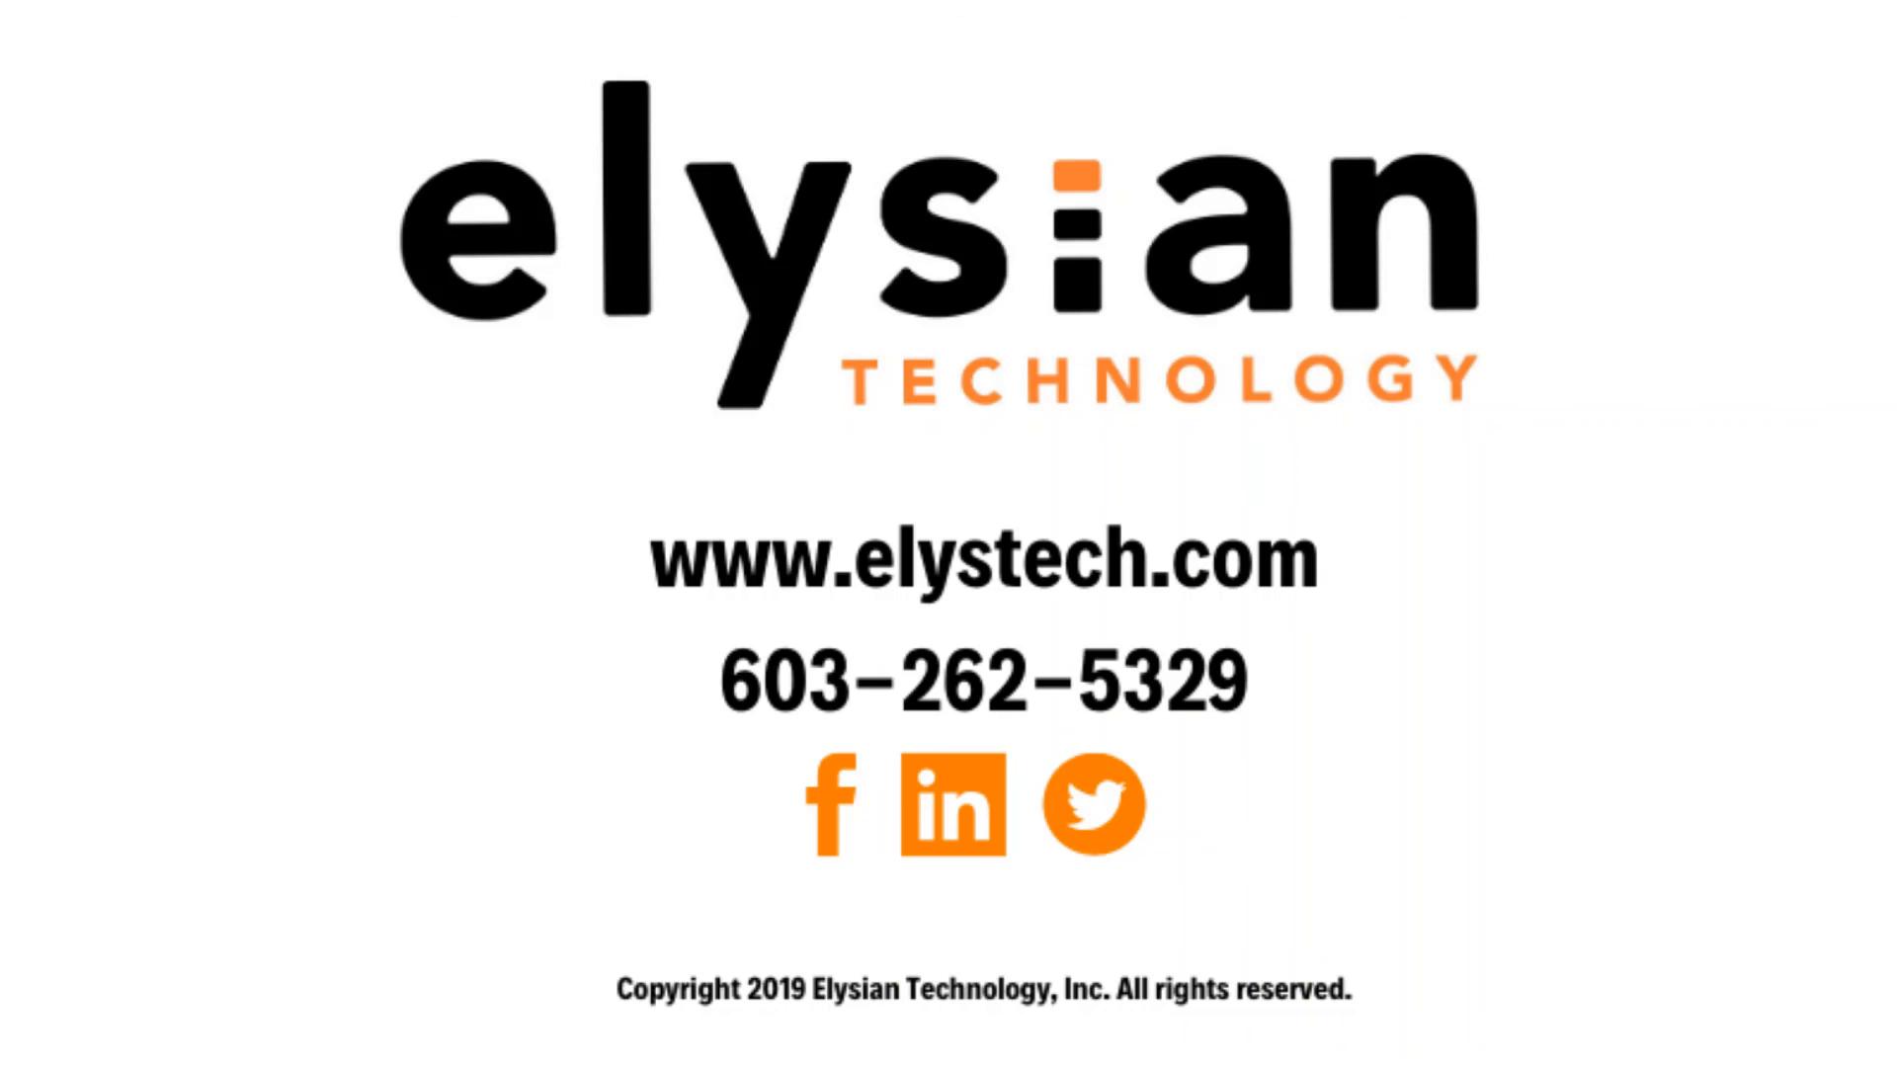